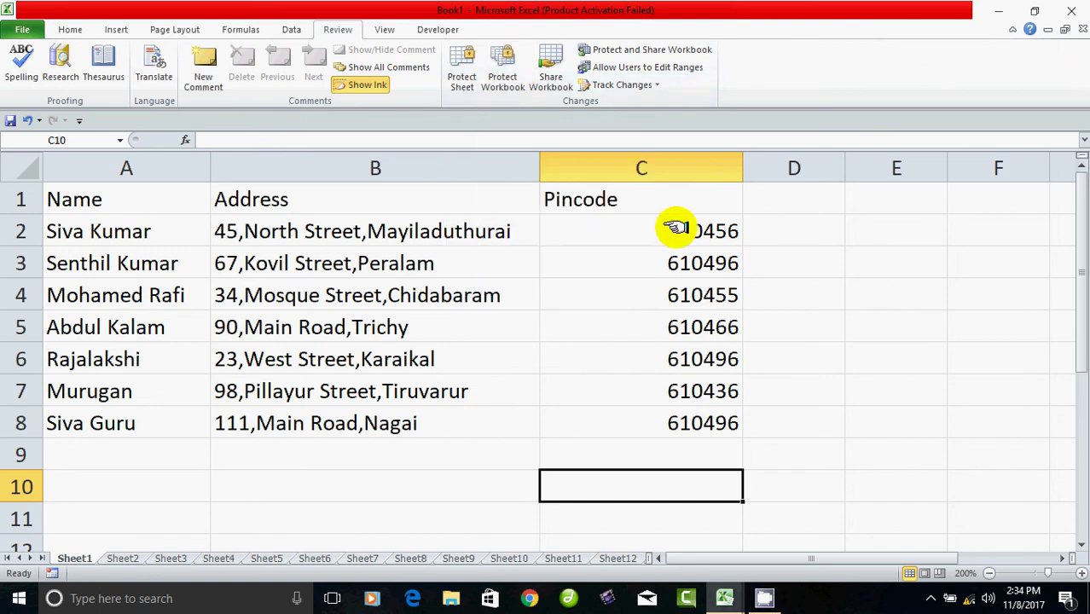
Step: Tour the ribbon tabs from Home through Insert, Page Layout, Formulas and Data to Review
left_click(72, 30)
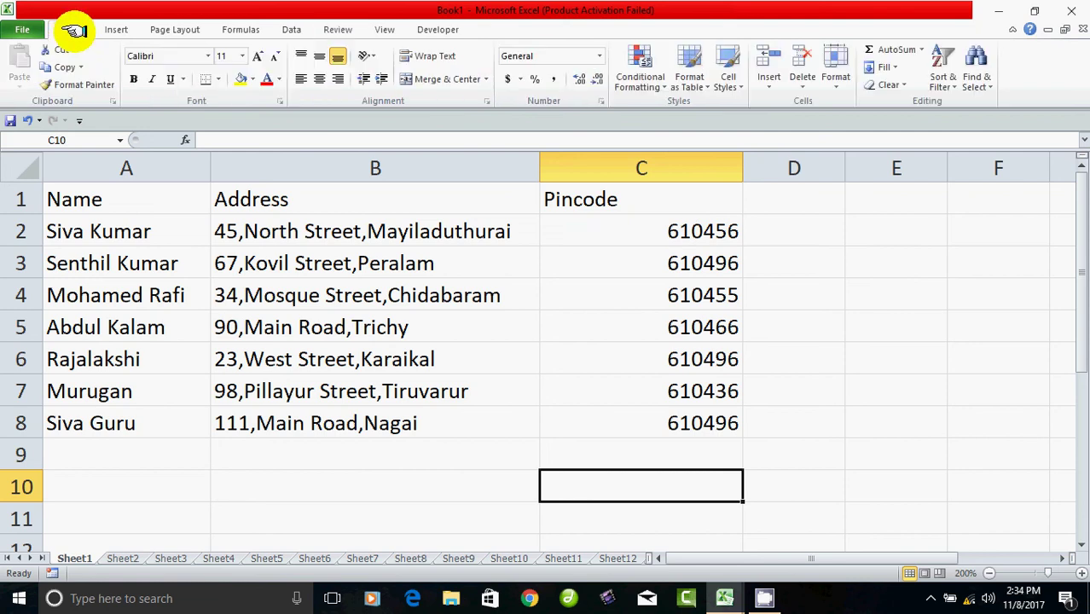
left_click(114, 31)
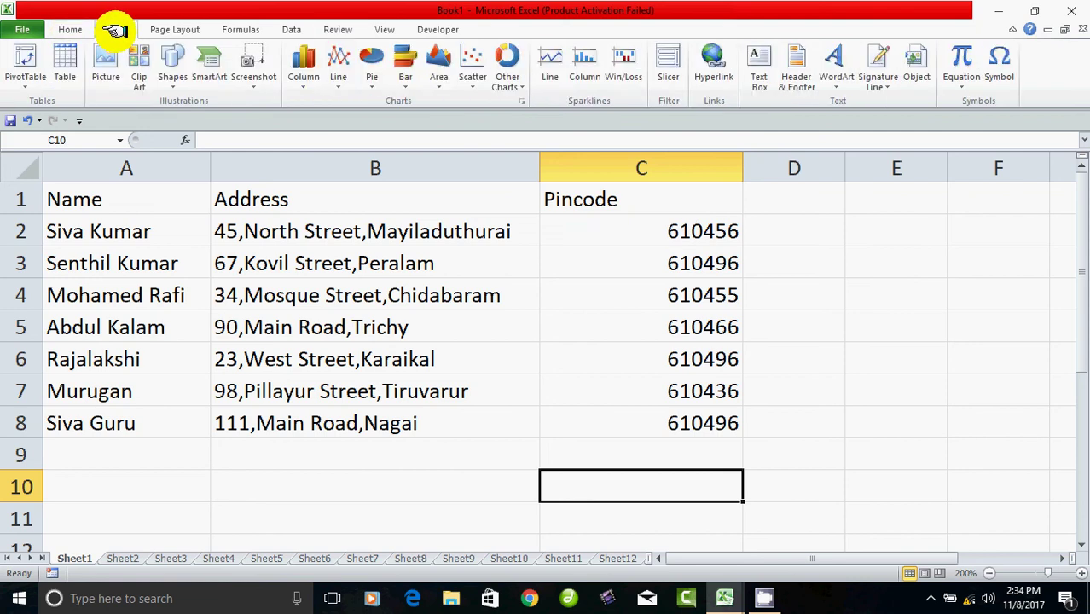
left_click(175, 29)
left_click(242, 28)
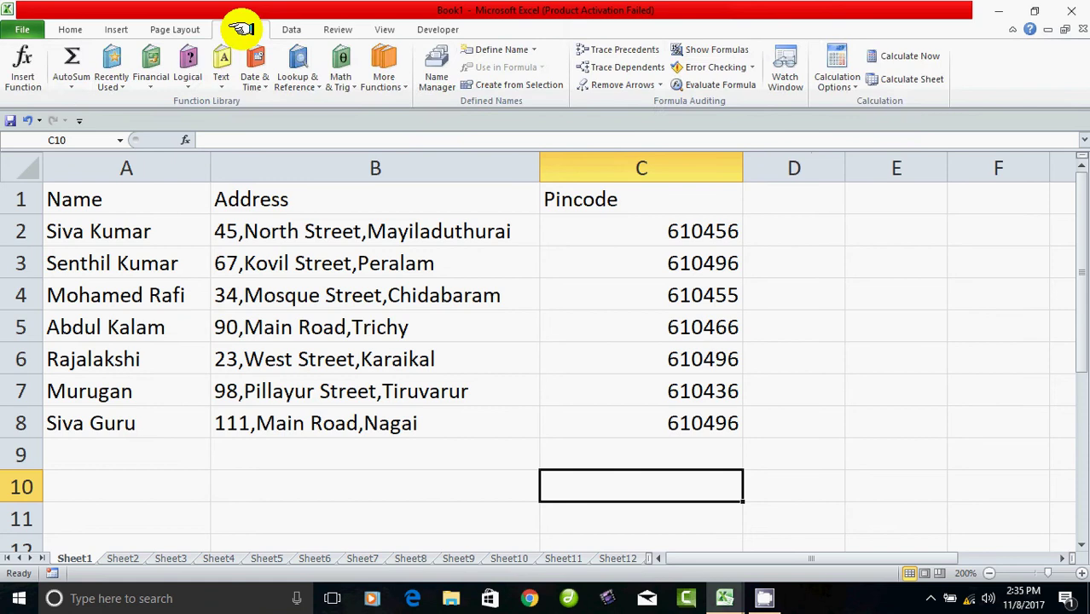
left_click(290, 30)
left_click(331, 27)
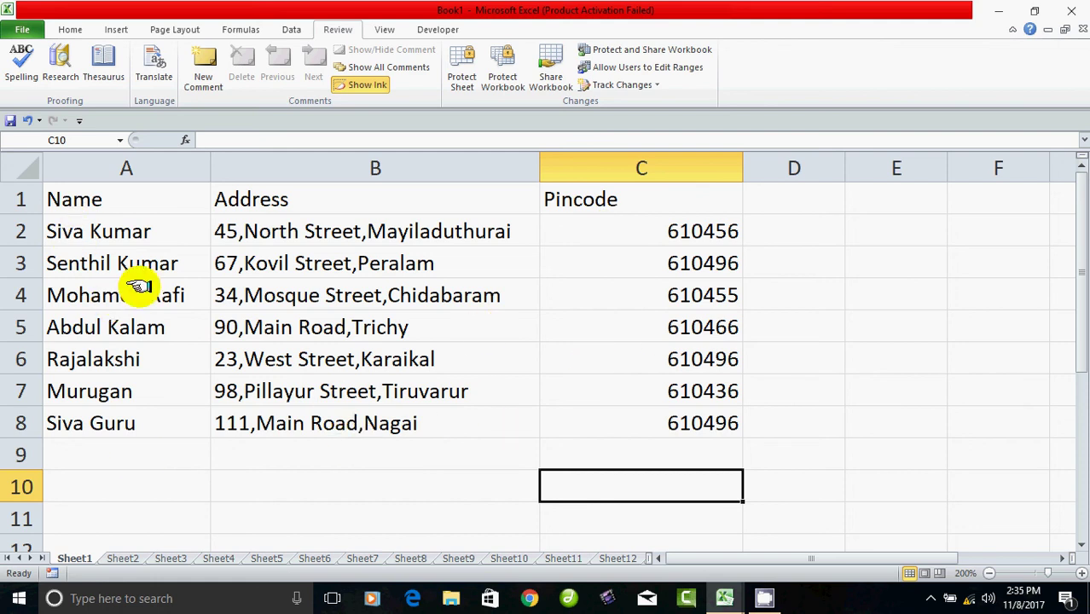
Step: Select the table, then test-edit the pincode in C8 to 34435 and undo it
mouse_move(109, 205)
left_mouse_down()
mouse_move(102, 295)
mouse_move(595, 422)
left_mouse_up()
left_click(598, 482)
left_click(665, 420)
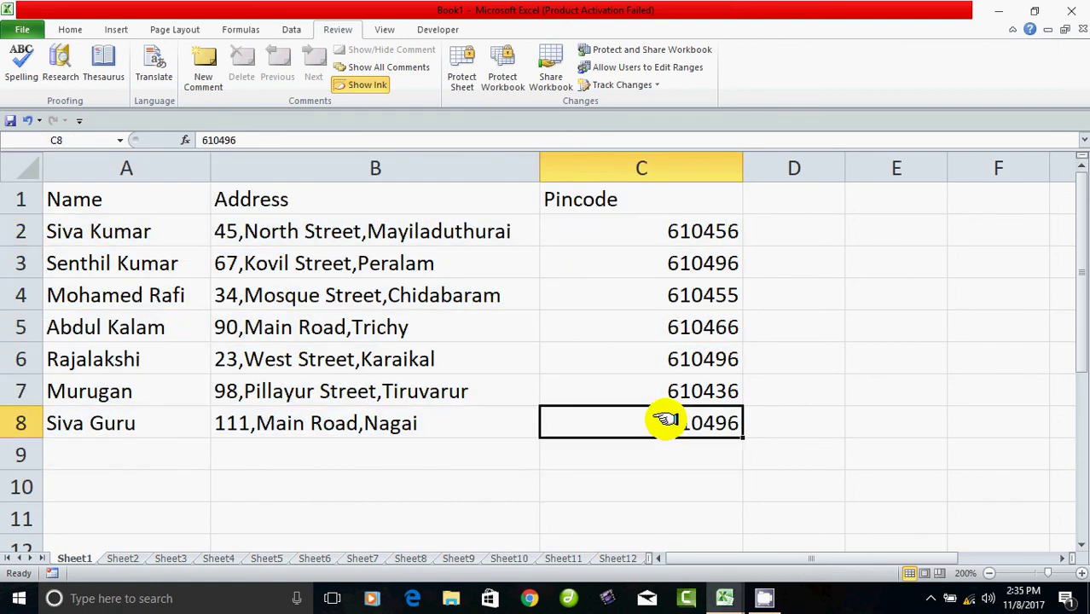
type("34435")
left_click(605, 533)
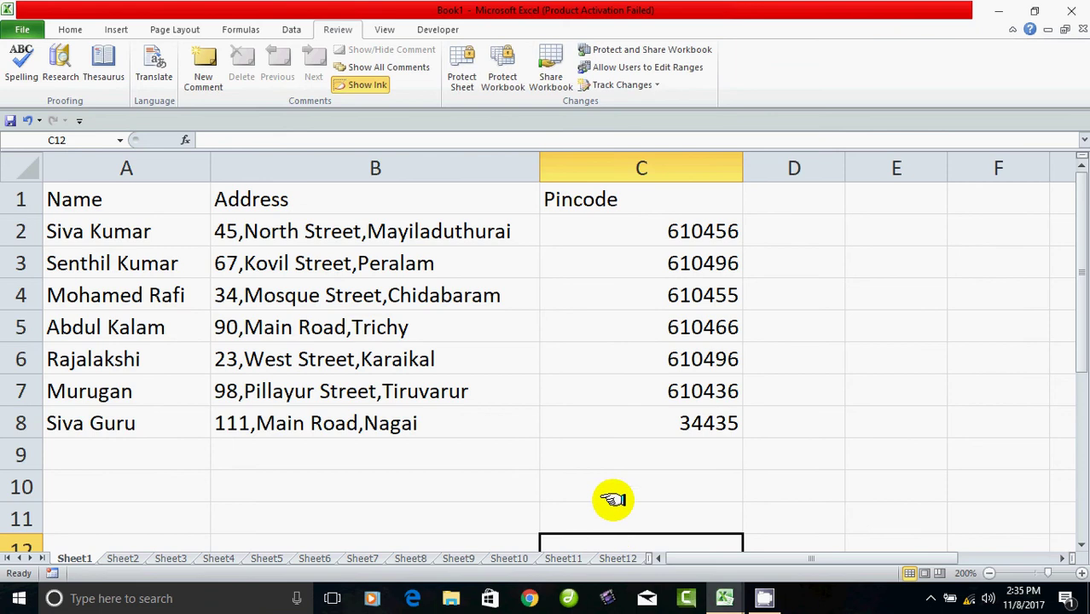
left_click(654, 419)
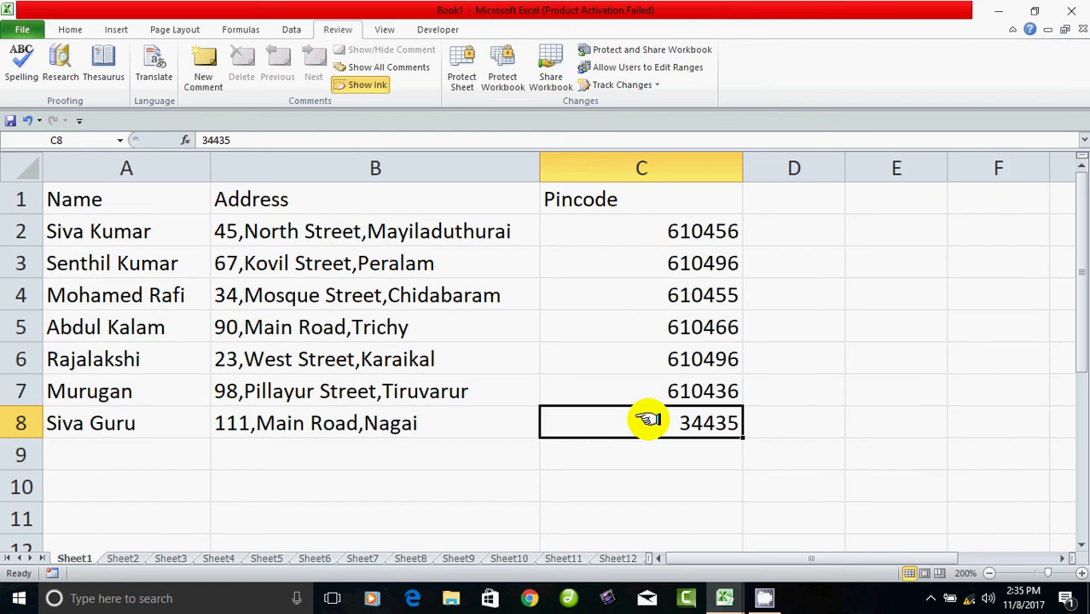
key("ctrl+z")
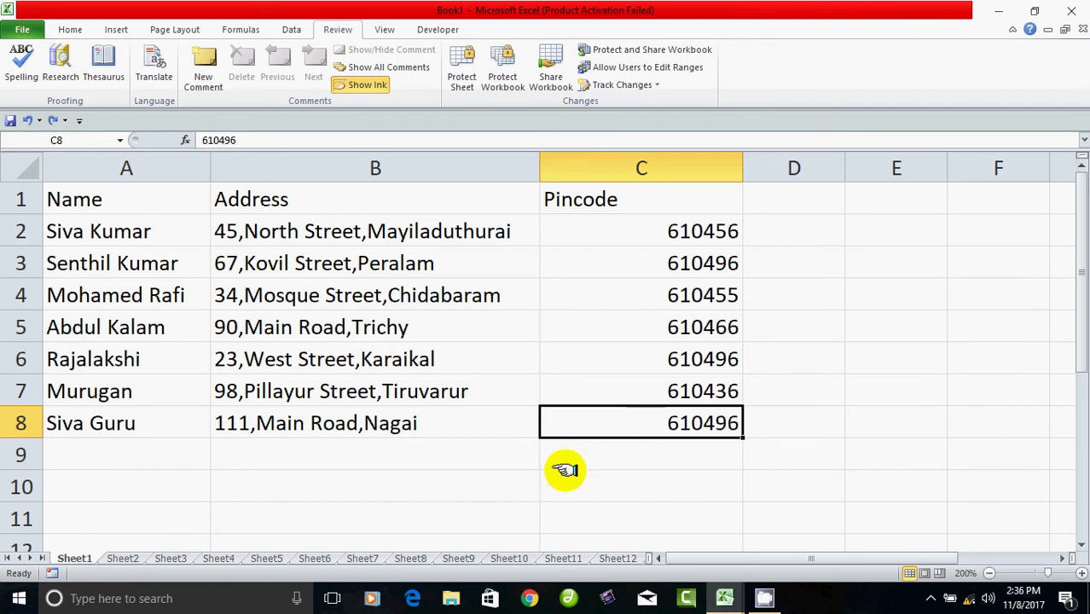
left_click(563, 482)
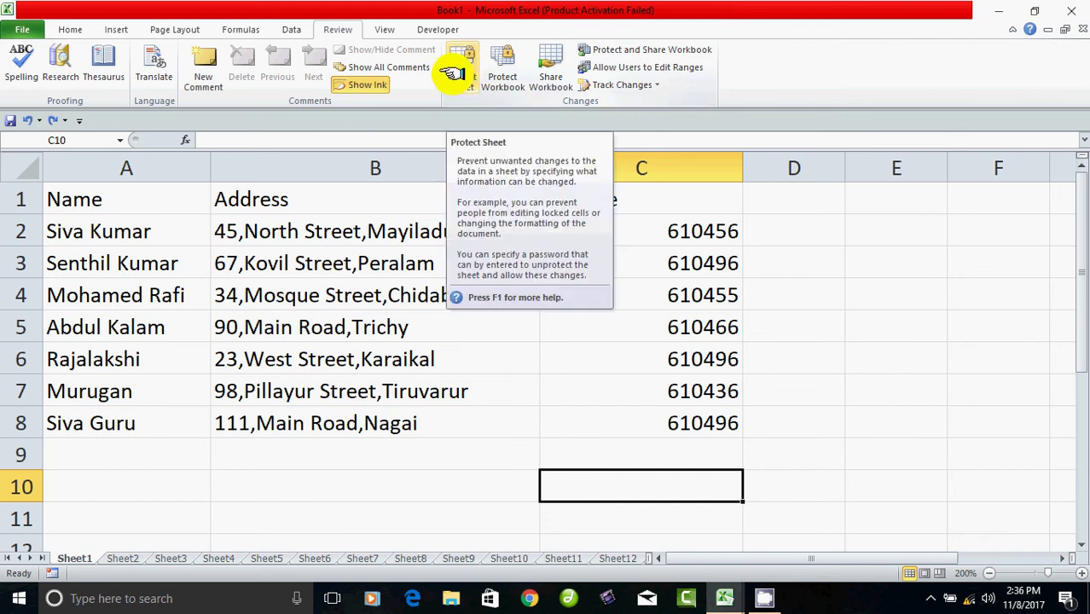
Step: Protect Sheet1 with a password, entering it again to confirm
left_click(453, 75)
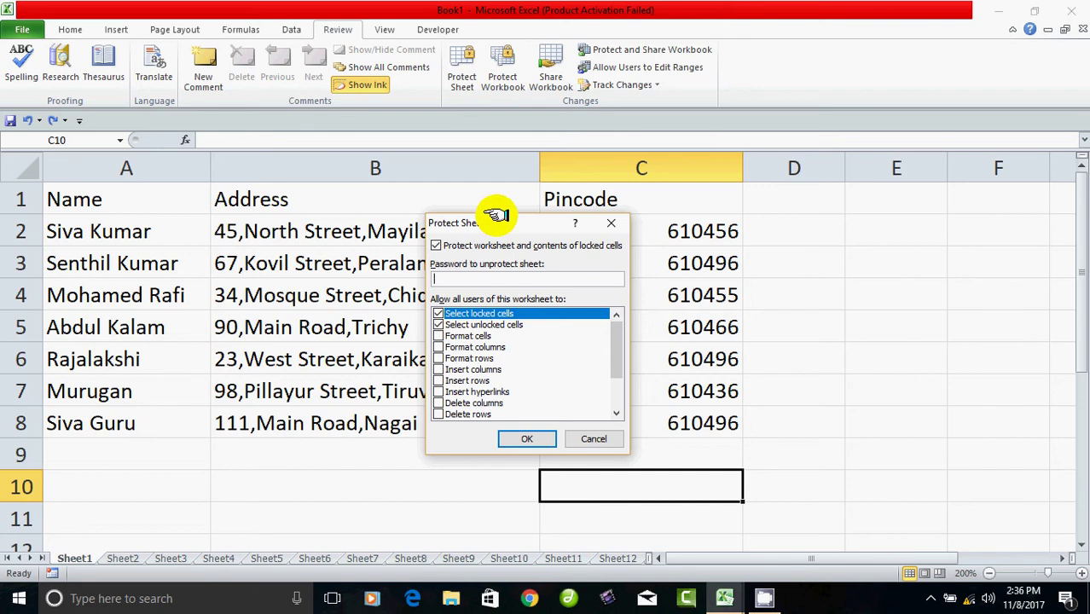
left_click_drag(496, 215, 617, 211)
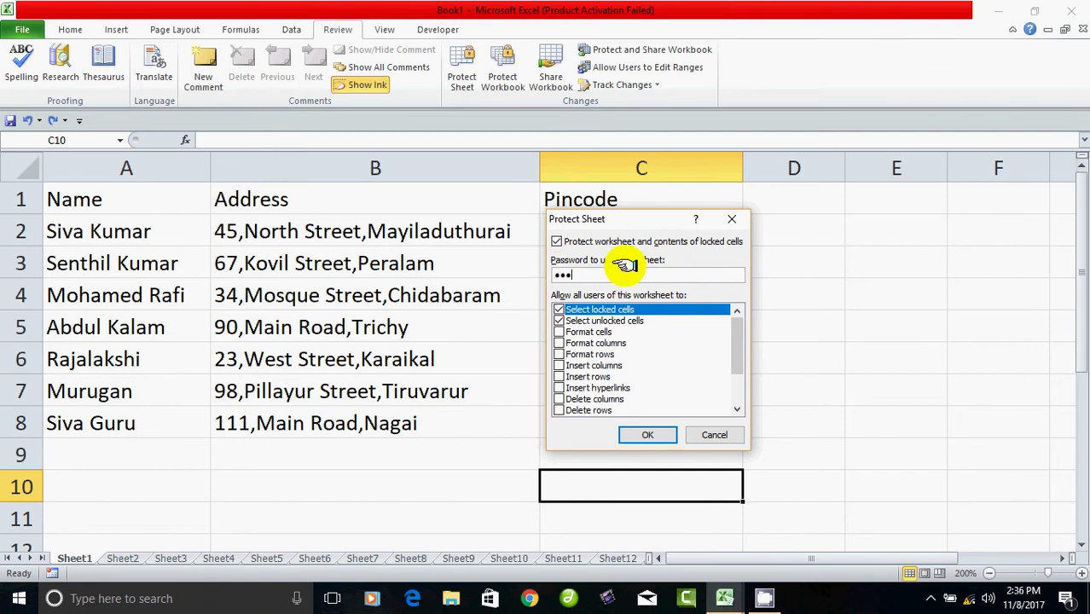
left_click(653, 434)
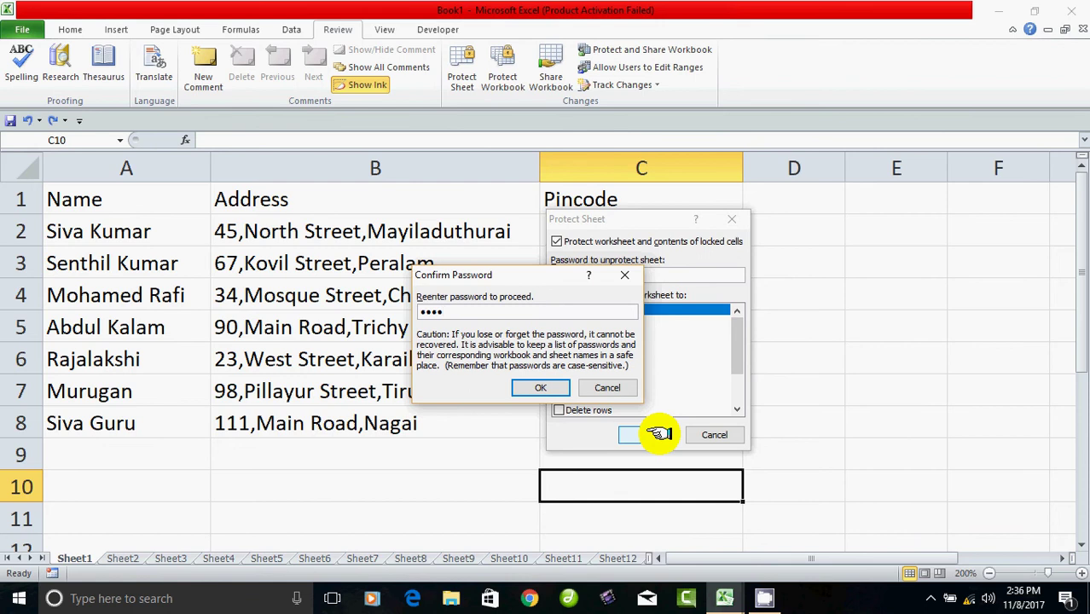
left_click(544, 386)
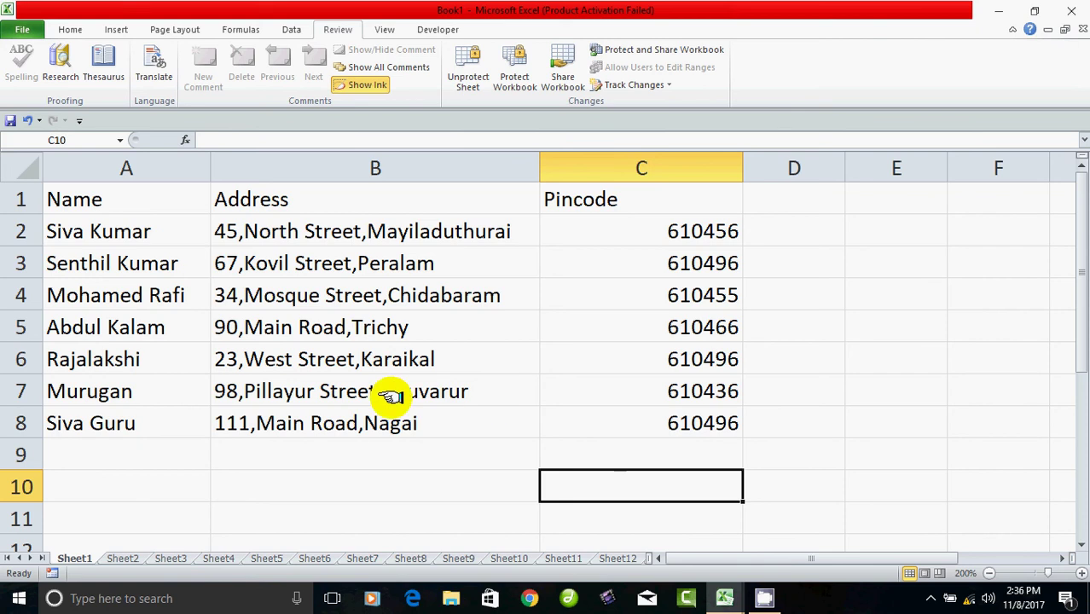
left_click(319, 352)
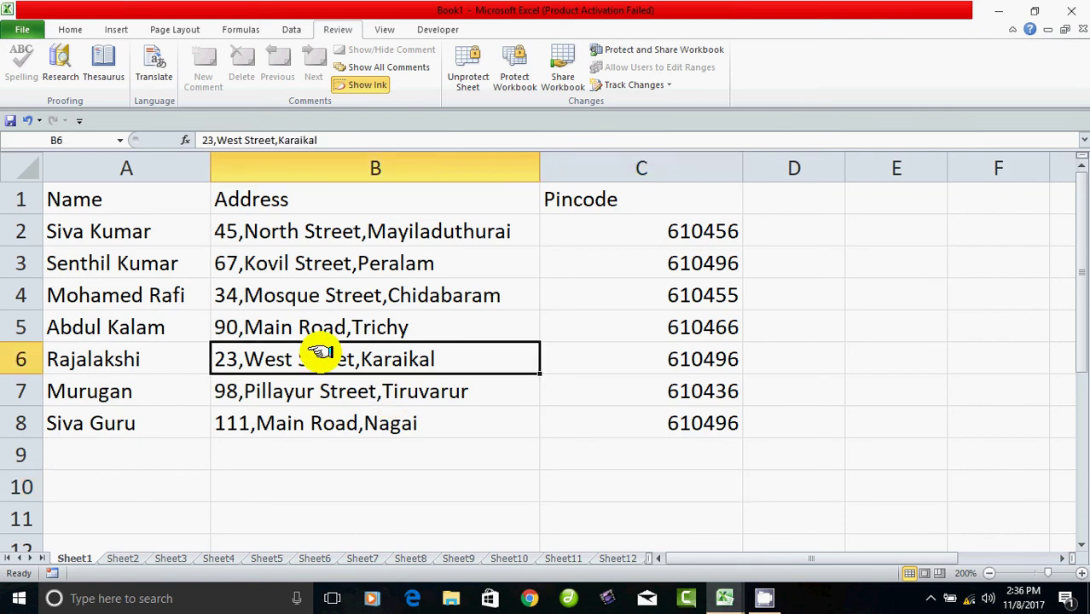
double_click(319, 353)
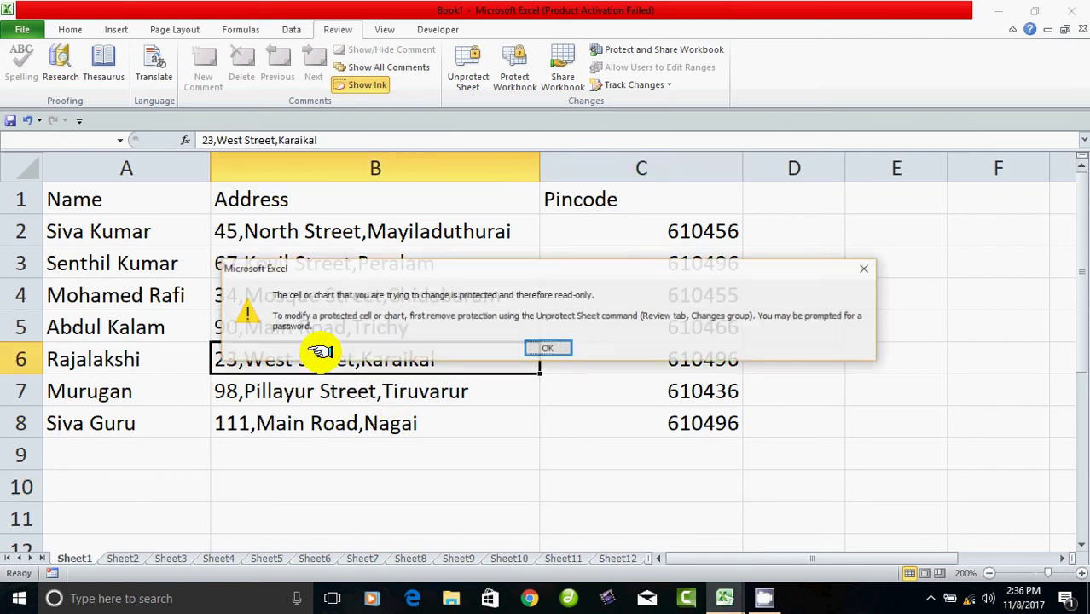
left_click(538, 348)
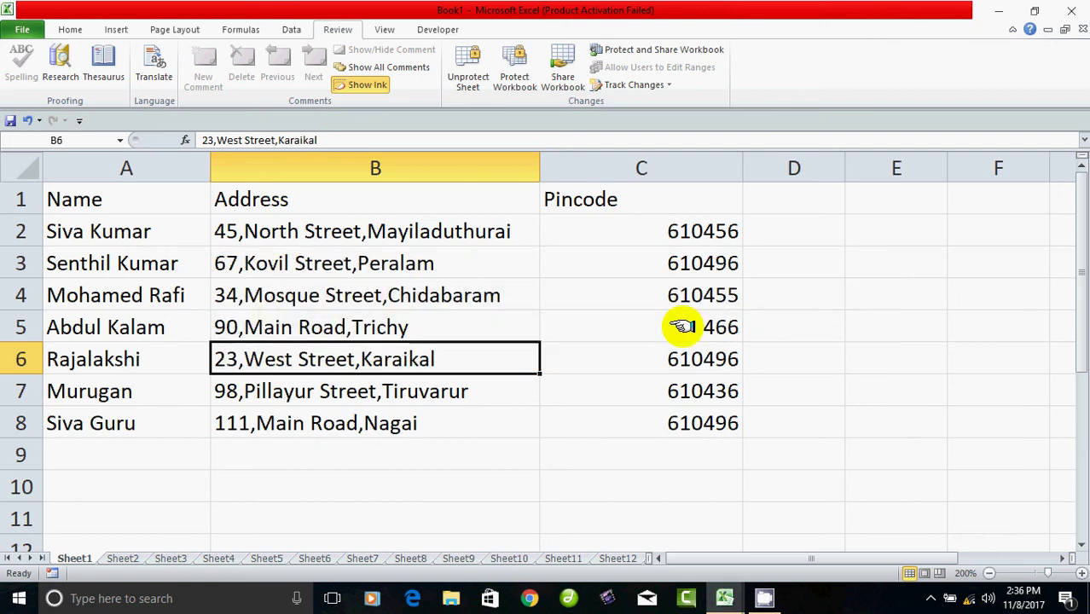
left_click(697, 322)
double_click(697, 322)
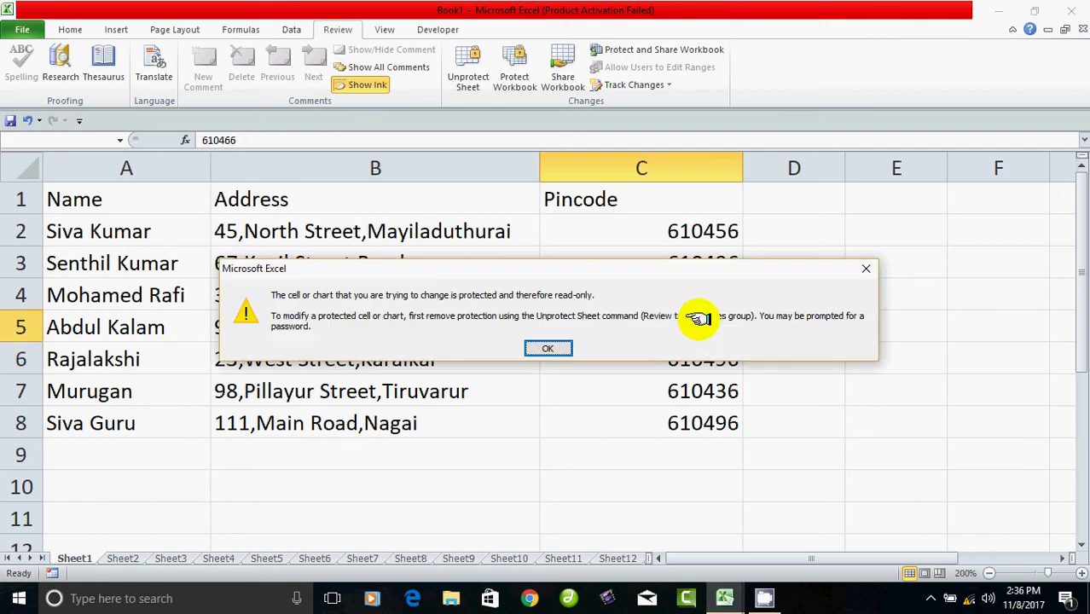
left_click(541, 345)
left_click(329, 290)
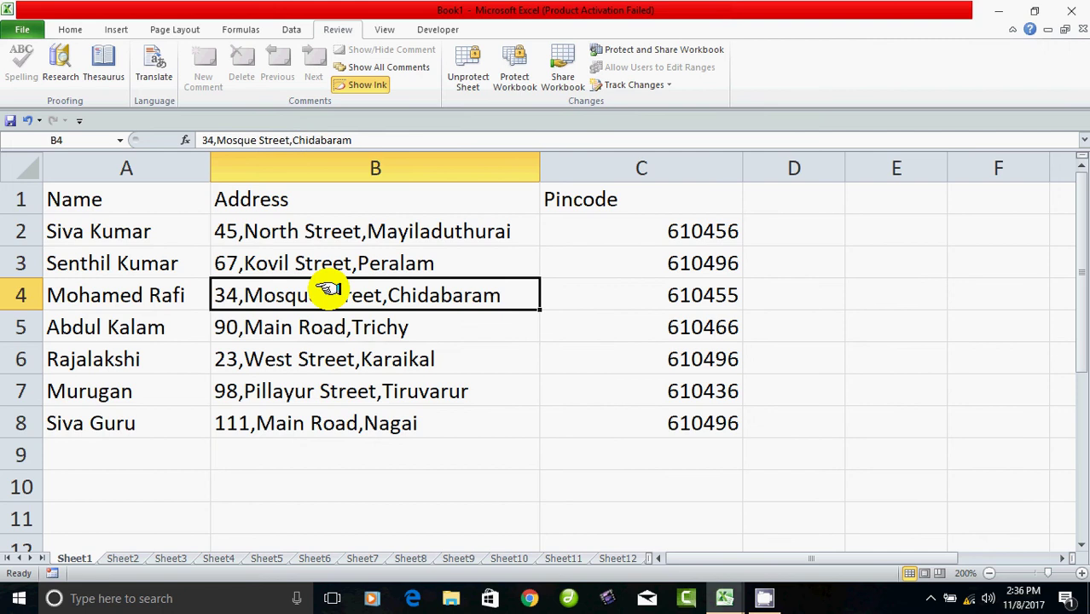
double_click(329, 290)
left_click(539, 345)
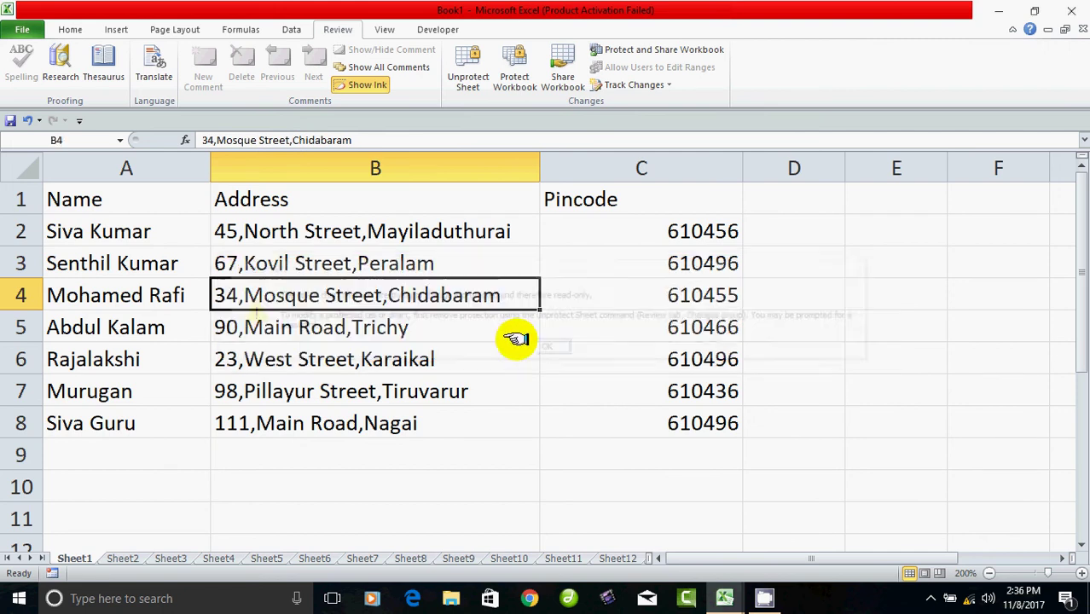
left_click(365, 238)
double_click(365, 239)
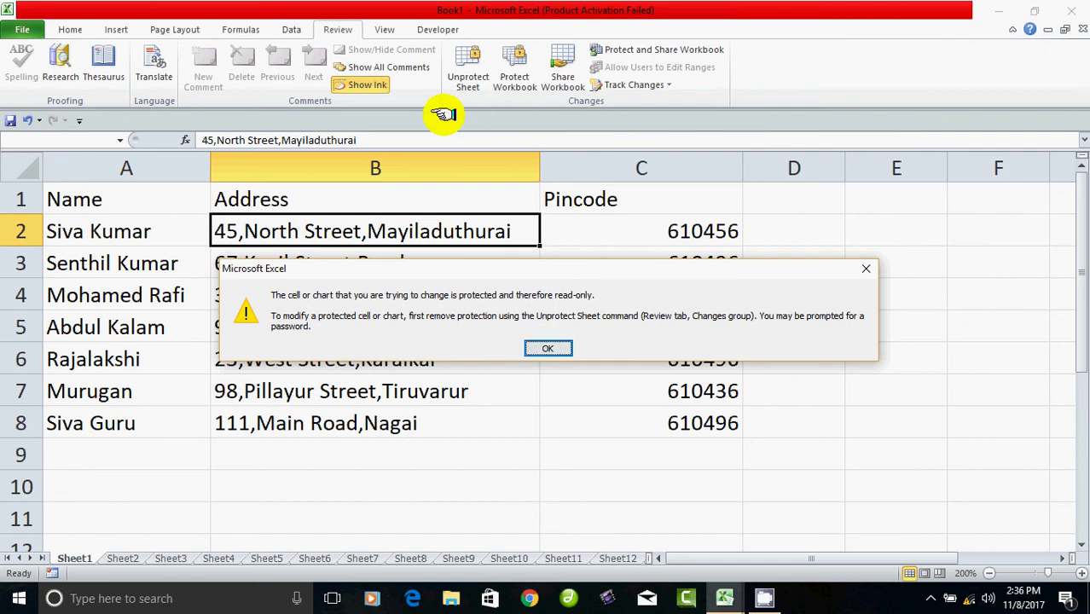
left_click(548, 346)
left_click(392, 326)
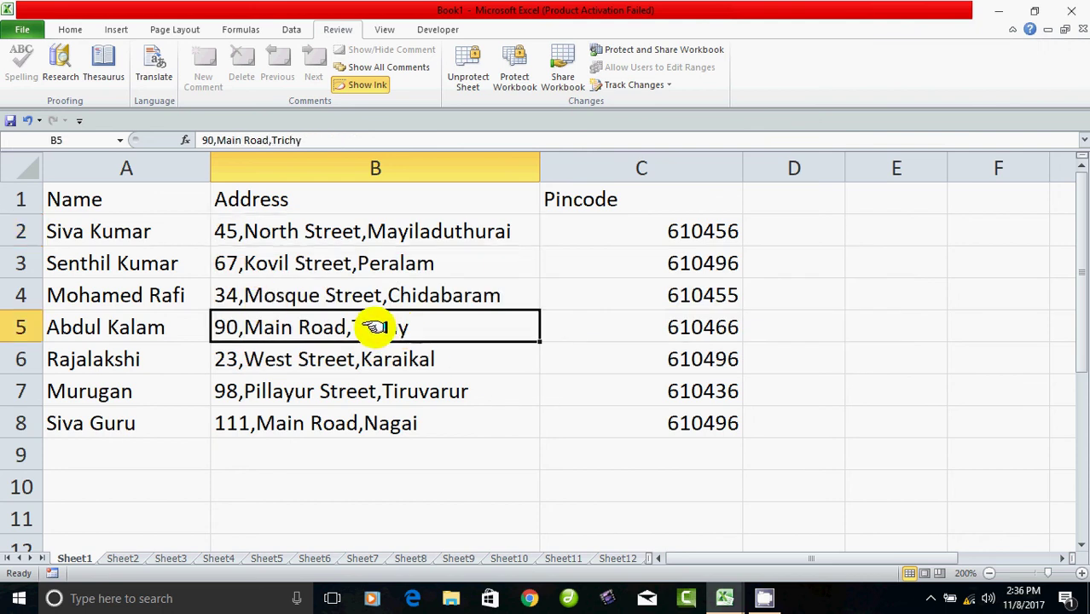
left_click(362, 295)
mouse_move(85, 208)
left_mouse_down()
mouse_move(307, 414)
mouse_move(642, 403)
left_mouse_up()
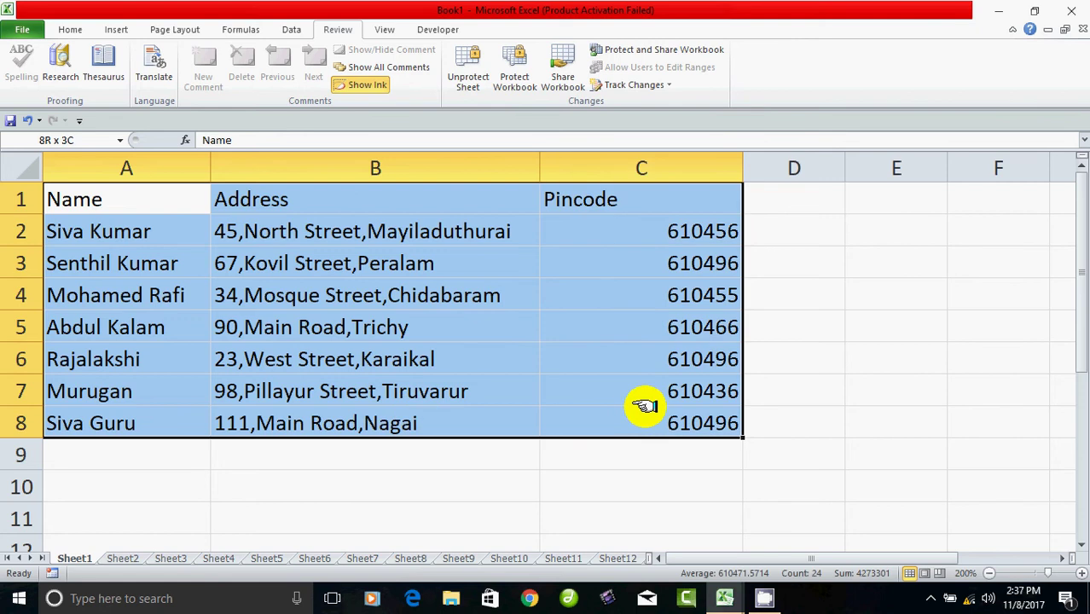
left_click(377, 350)
mouse_move(74, 197)
left_mouse_down()
mouse_move(220, 421)
mouse_move(614, 410)
left_mouse_up()
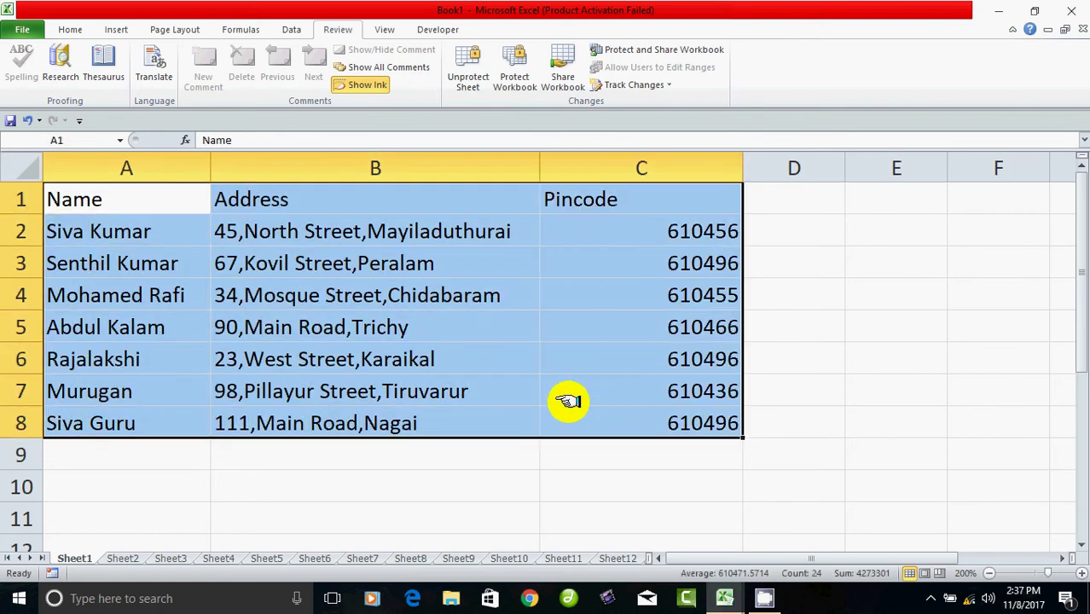
left_click(445, 356)
left_click(278, 298)
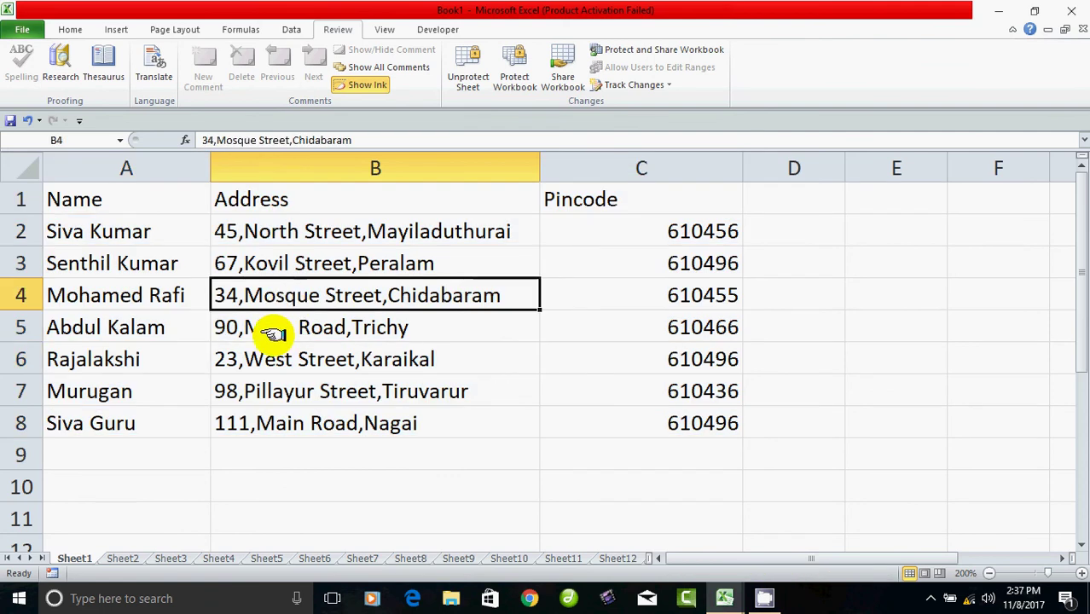
left_click_drag(219, 229, 249, 390)
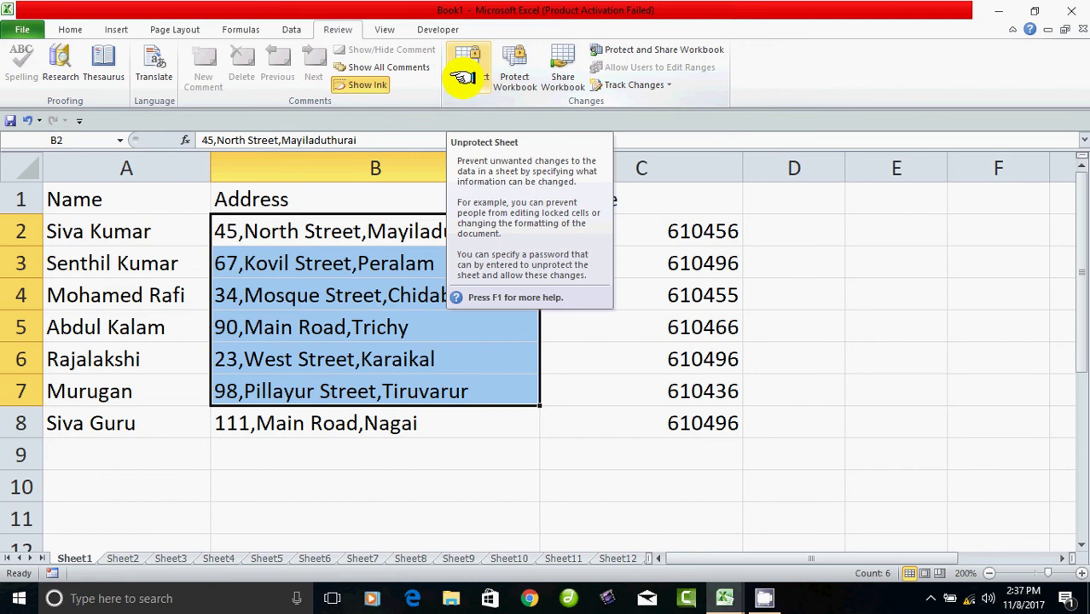
Step: Unprotect Sheet1 with its password, then type fadf in E7, fadsfdas in E9 and adfdaf in C10
left_click(466, 75)
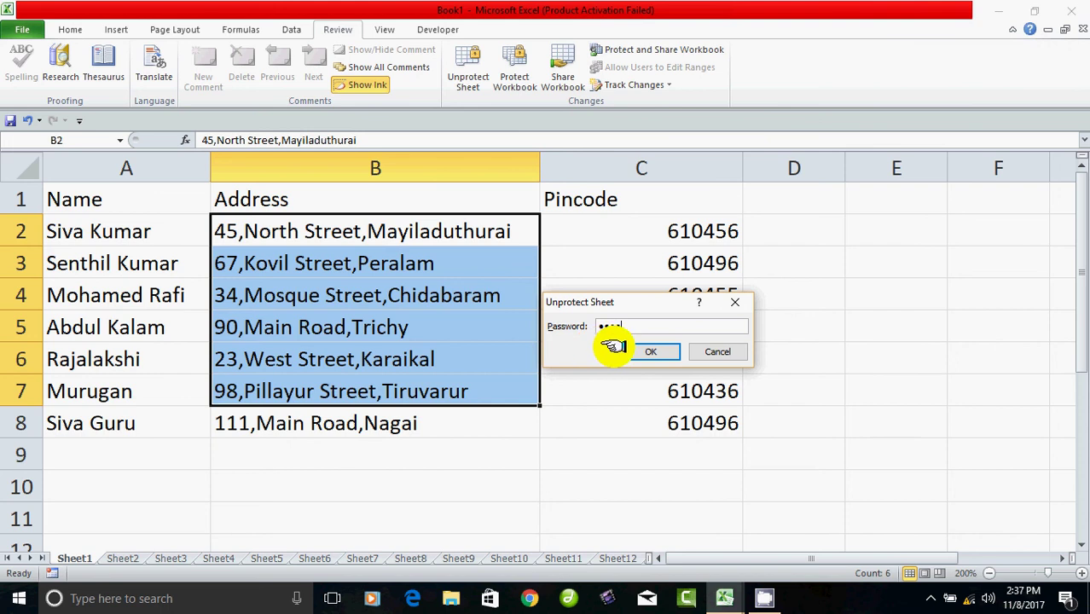
left_click(650, 351)
left_click(875, 394)
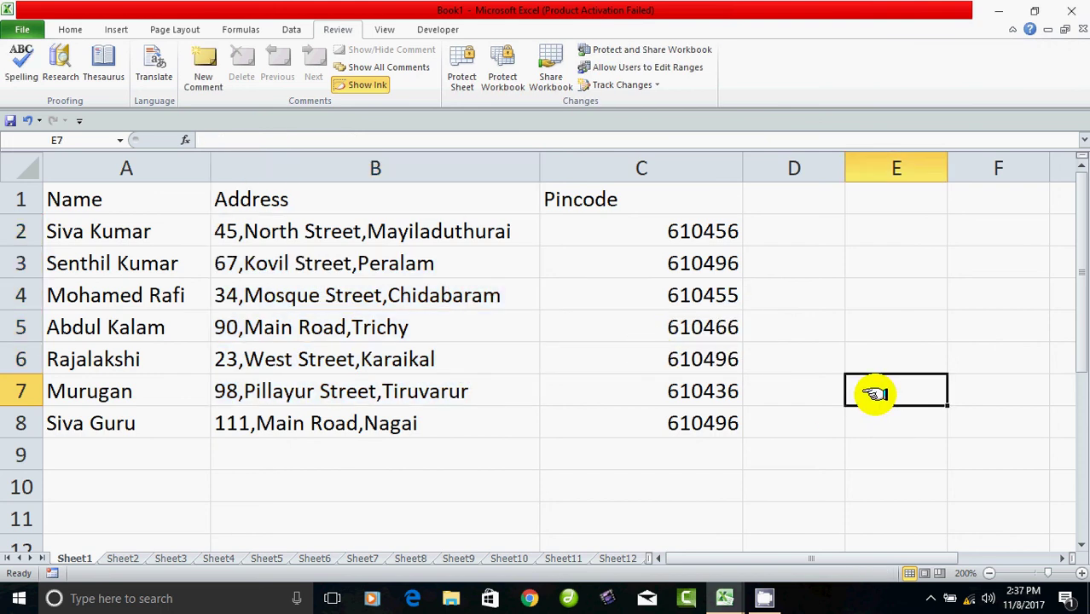
type("fadf")
left_click(871, 453)
type("fadsfdas")
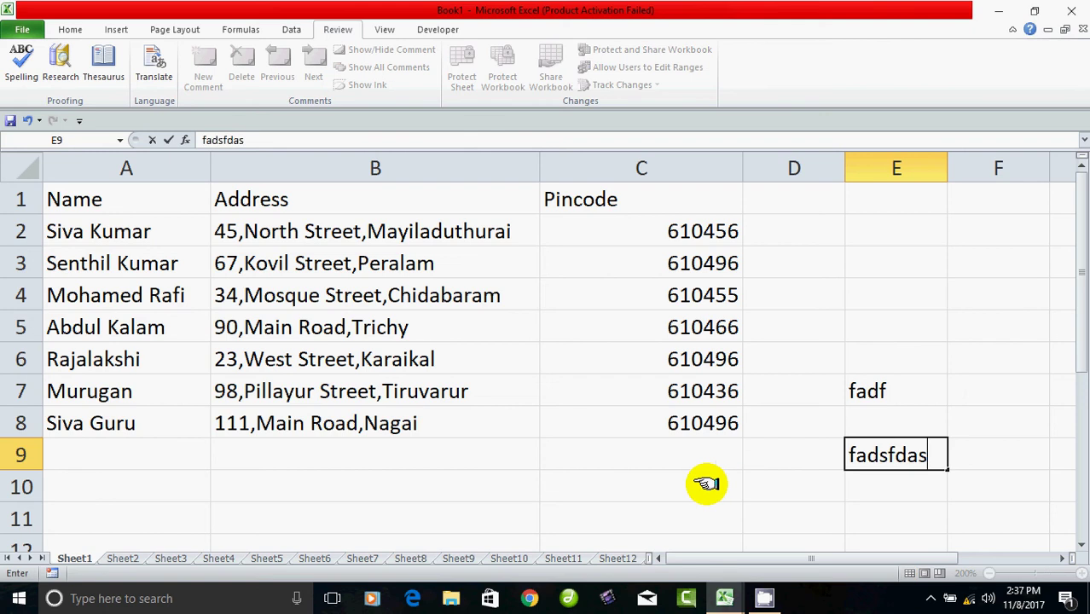
left_click(604, 477)
type("adfdaf")
left_click(754, 509)
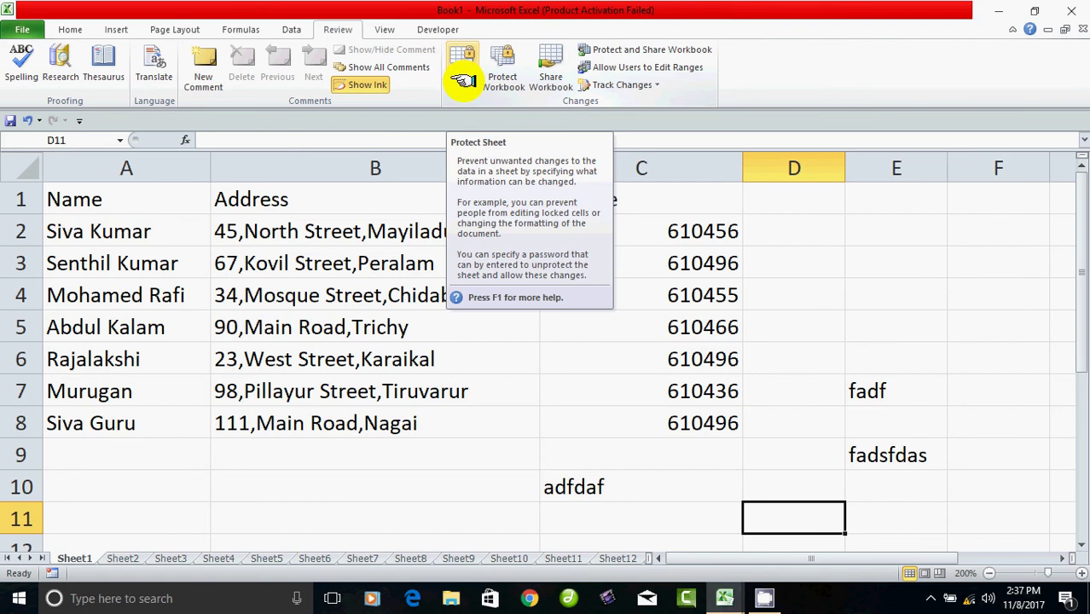
left_click_drag(92, 196, 576, 422)
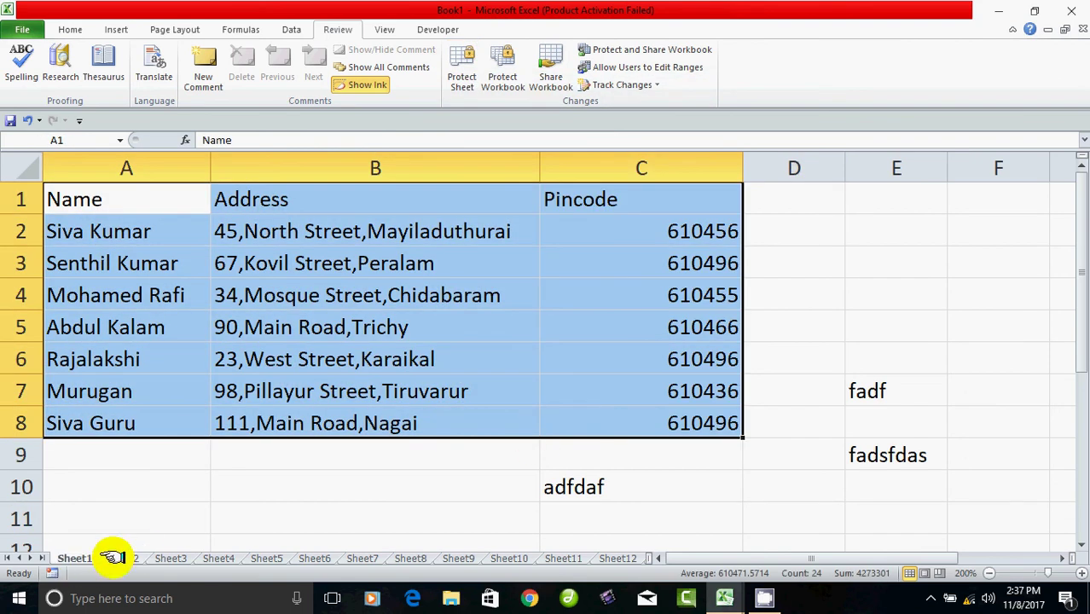
left_click(130, 558)
left_click(171, 558)
left_click(219, 558)
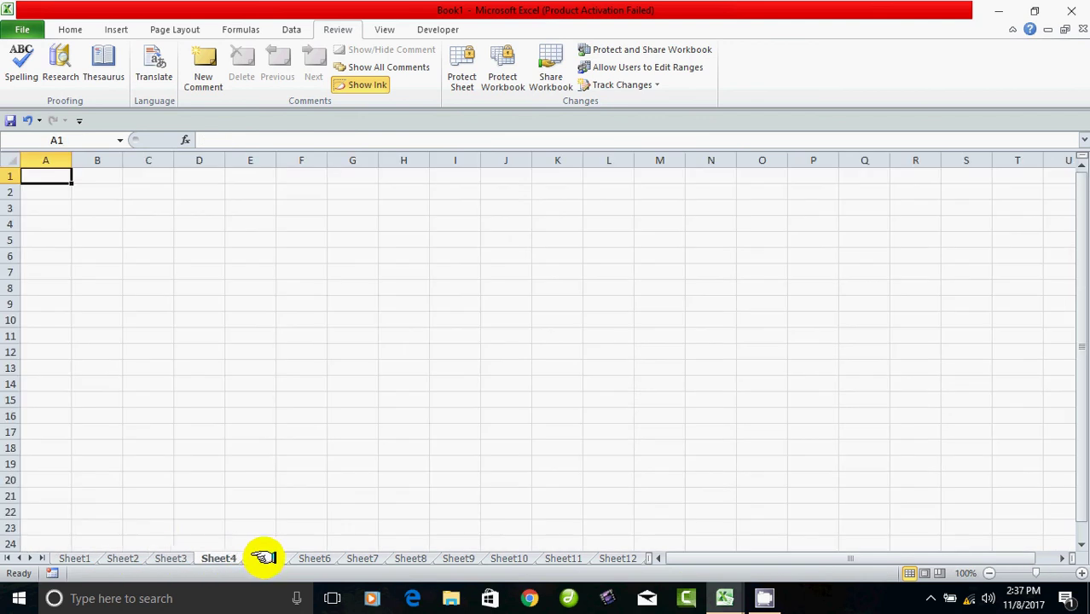
left_click(266, 558)
left_click(74, 558)
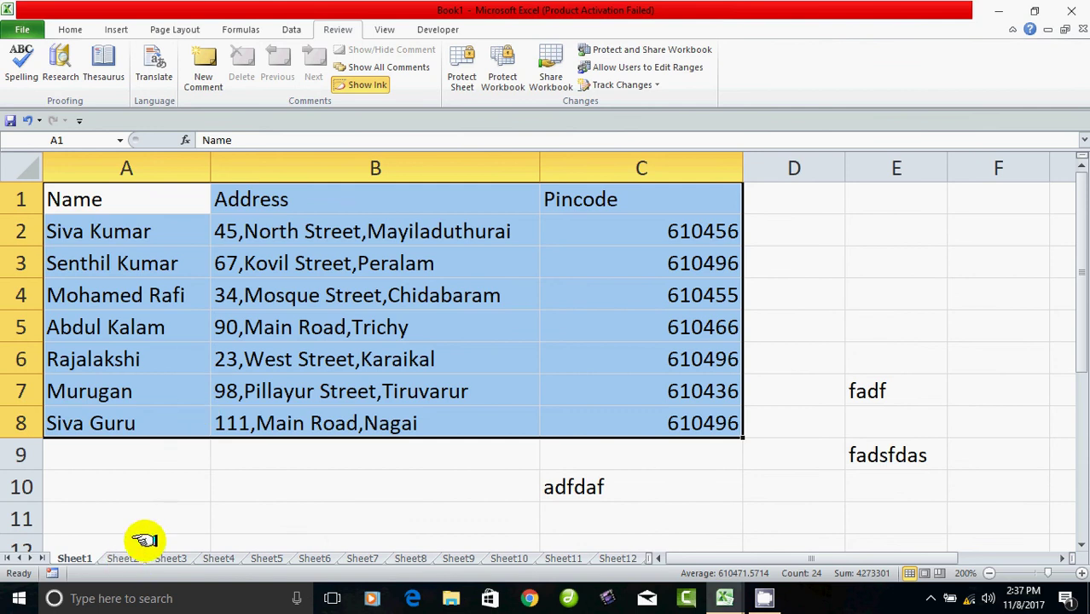
left_click(517, 327)
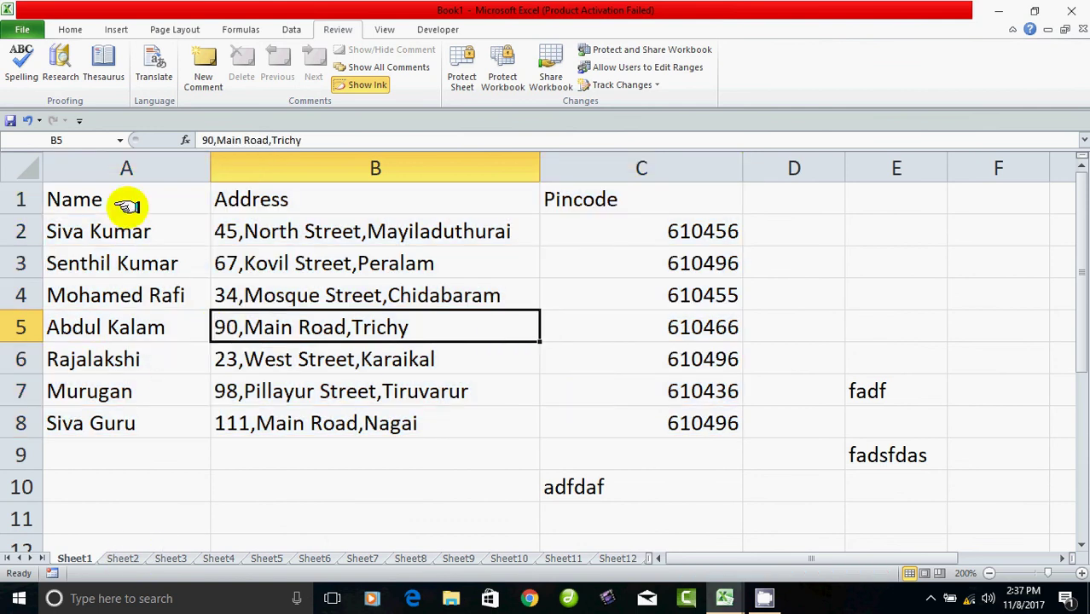
Step: Enter a password in Protect Sheet to start re-protecting Sheet1
left_click(465, 74)
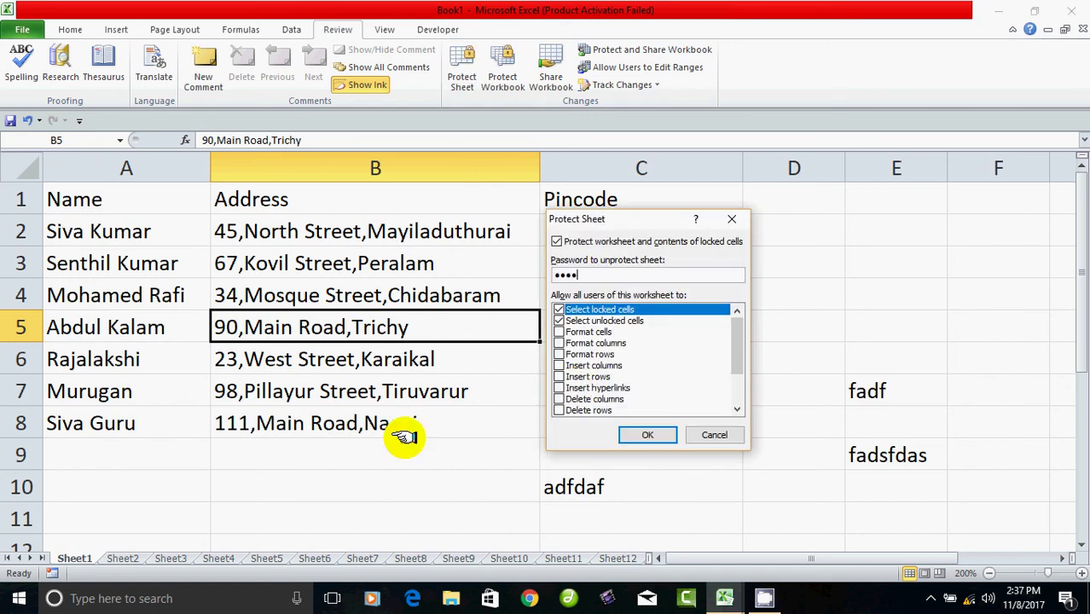
left_click(641, 434)
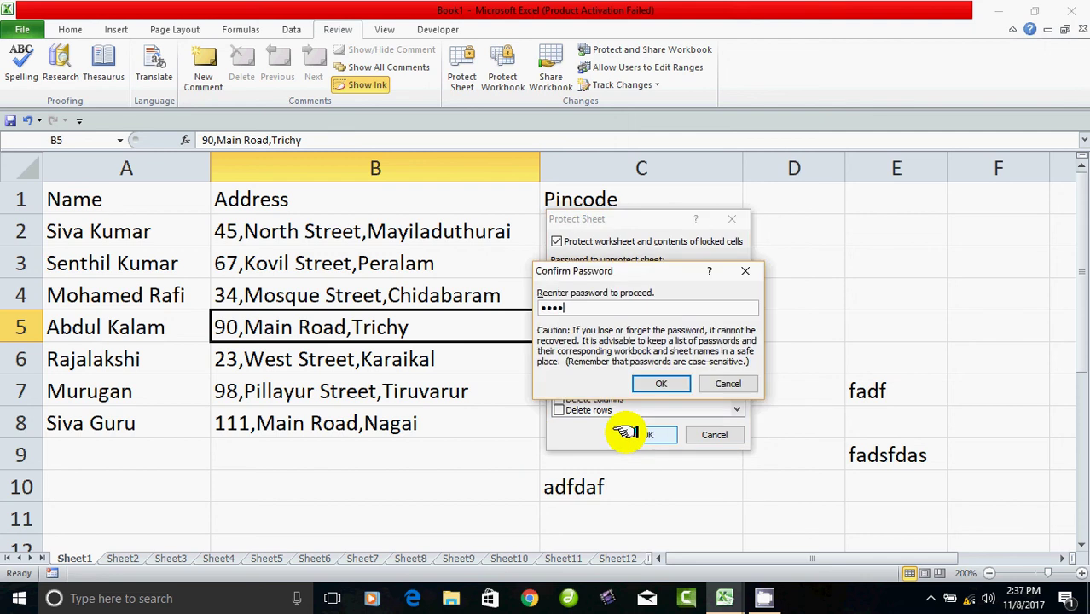
Step: Confirm the password to protect Sheet1, then try editing B10 and dismiss the read-only warning
left_click(663, 382)
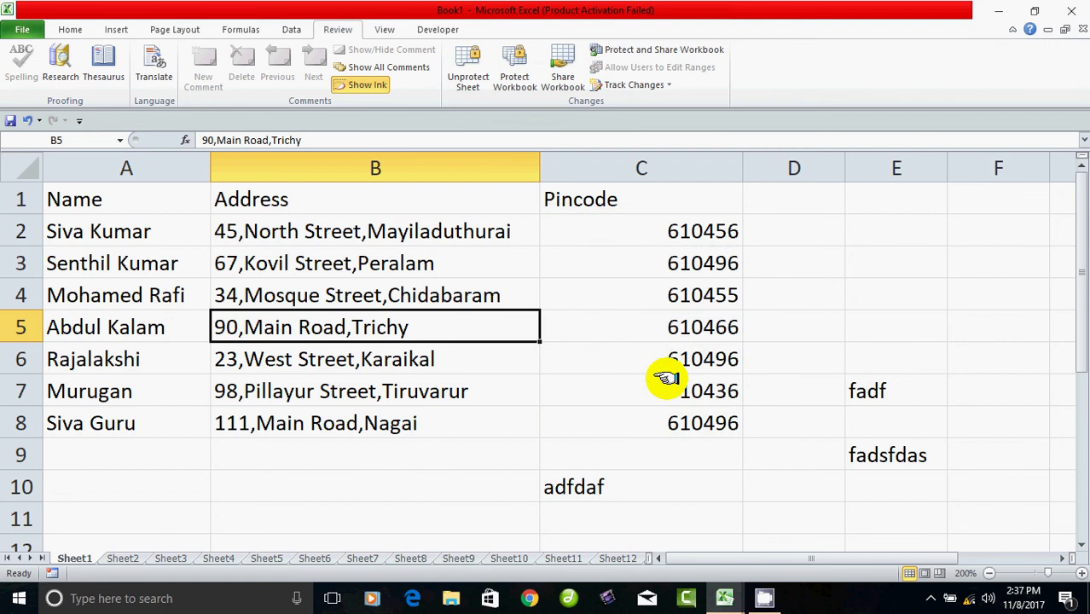
double_click(315, 475)
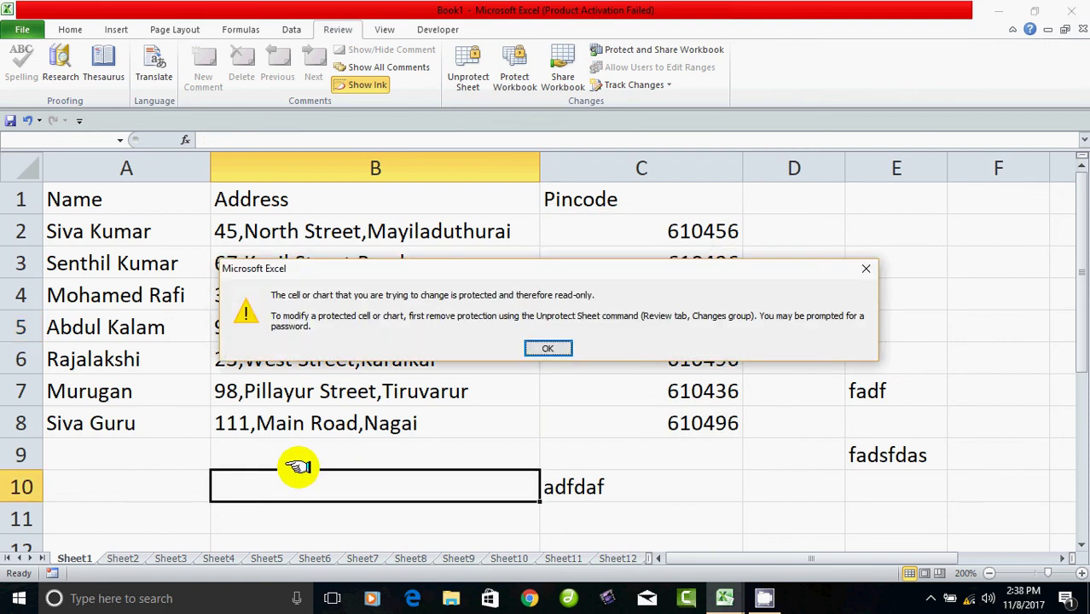
left_click(549, 343)
Step: On Sheet2 type fdsa in D12, dsfadsfad in C6, faddfsfdas in C8, then check Sheet5 and return to Sheet1
left_click(120, 557)
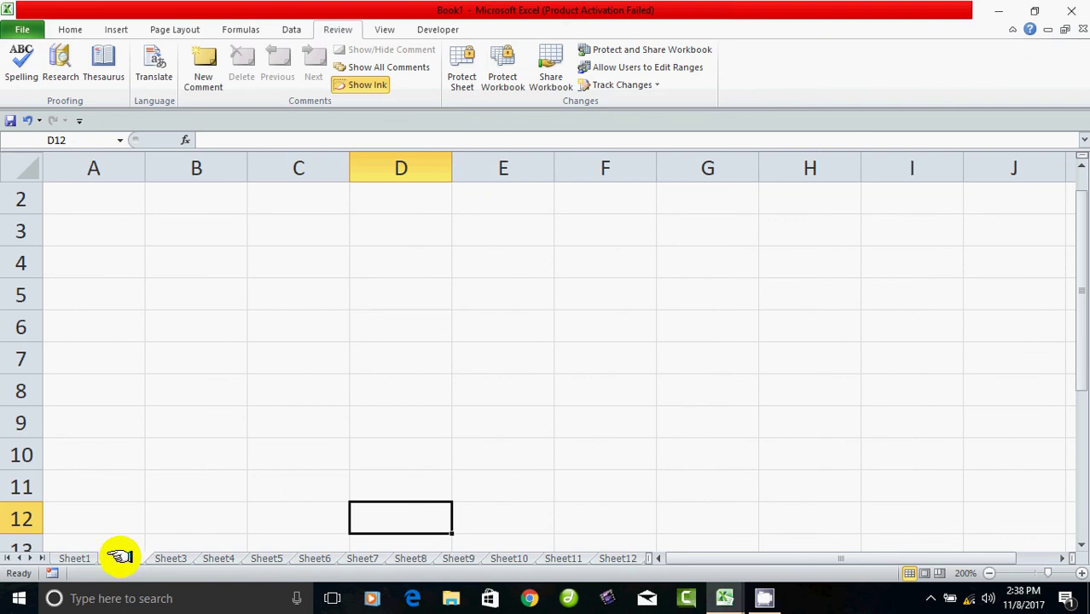
type("sfadsfdsa")
left_click(394, 418)
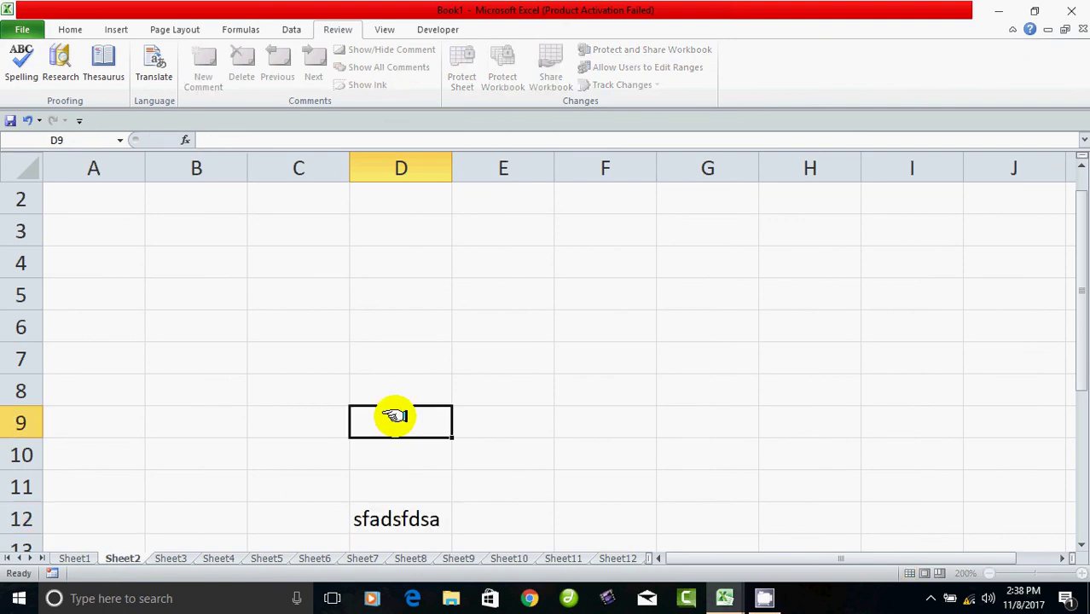
left_click(287, 328)
type("dsfadsfad")
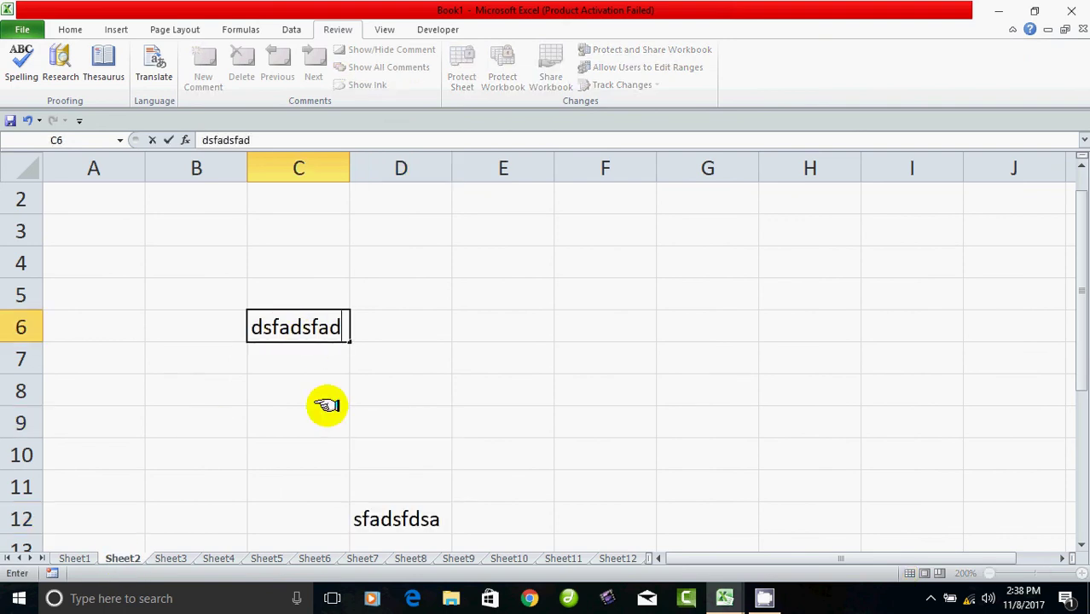
left_click(325, 400)
type("faddfsfdas")
left_click(378, 280)
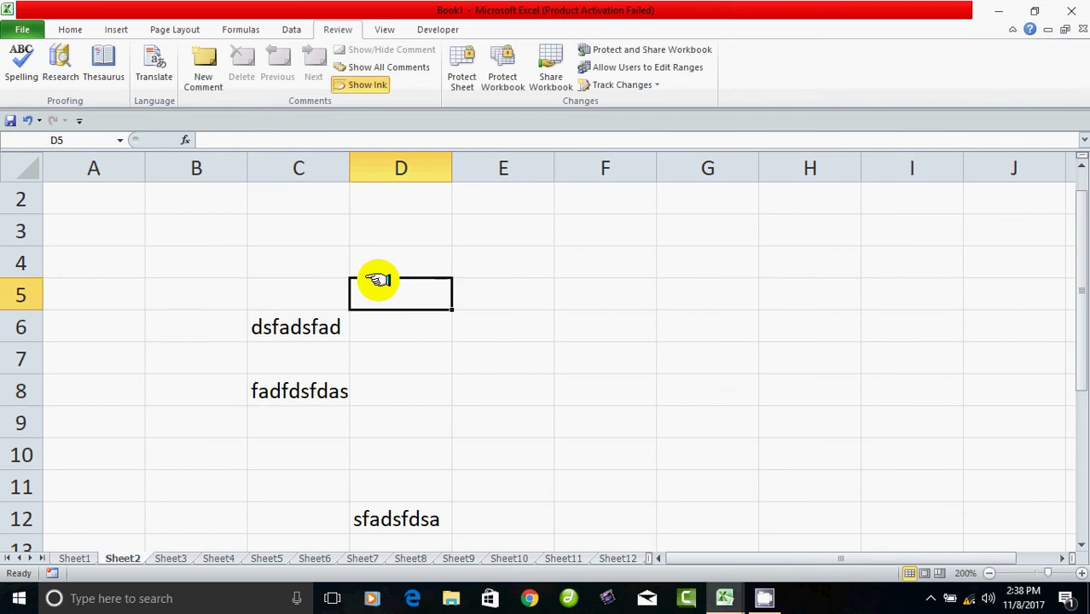
left_click(265, 557)
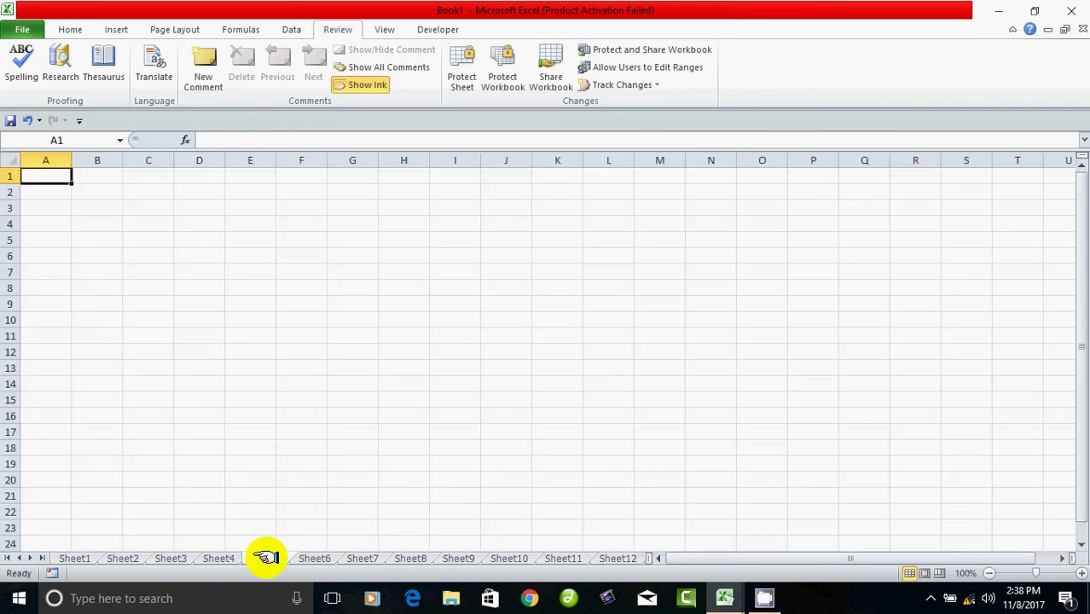
left_click(74, 557)
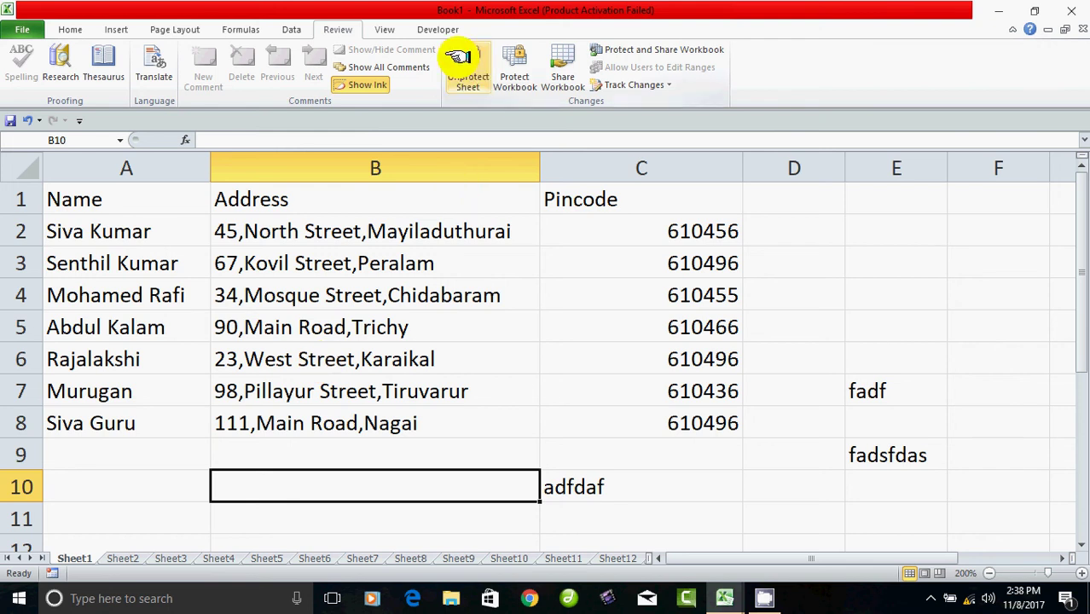
Step: Unprotect Sheet1 with its password, then open Protect Sheet and cancel it
left_click(468, 69)
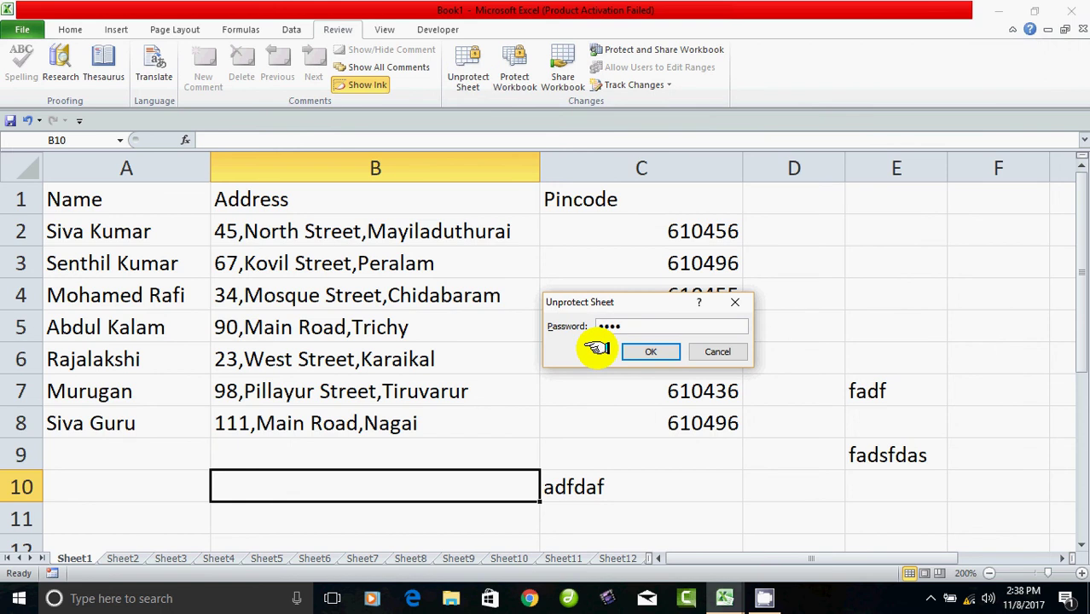
key("Return")
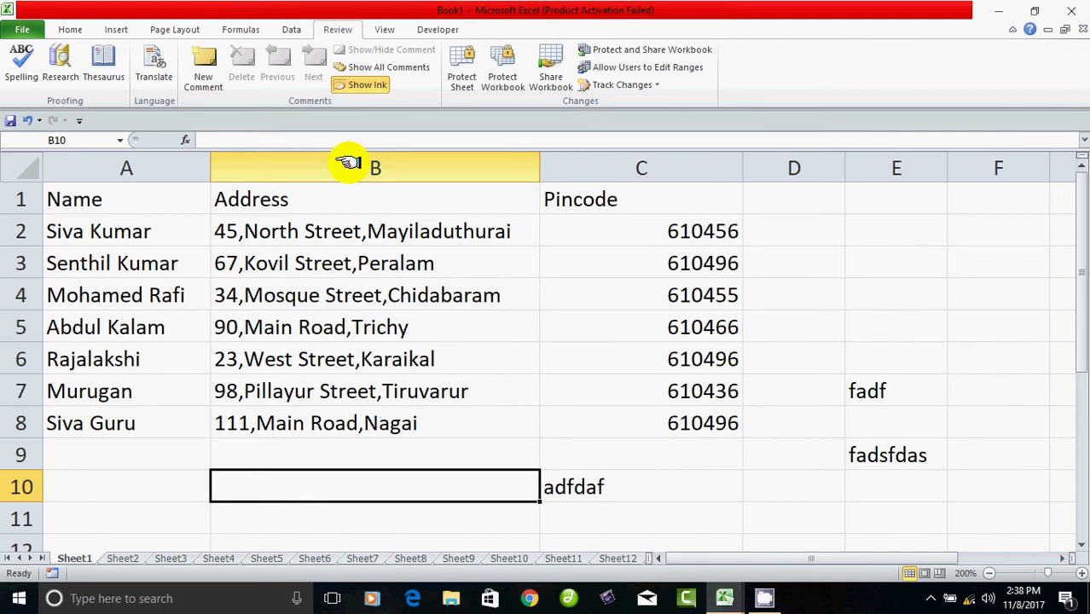
left_click(461, 81)
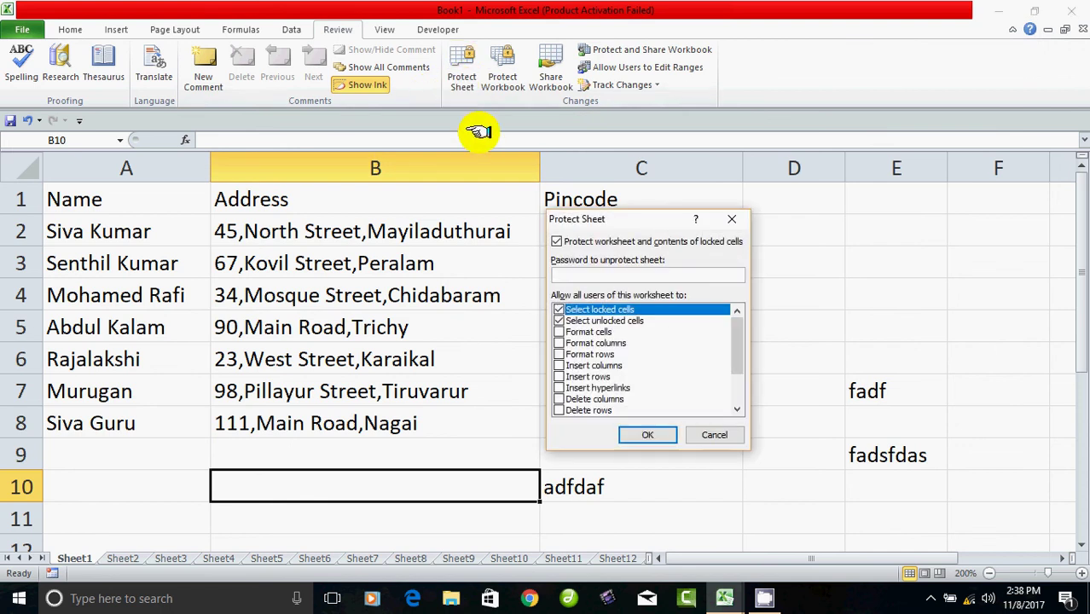
left_click(690, 424)
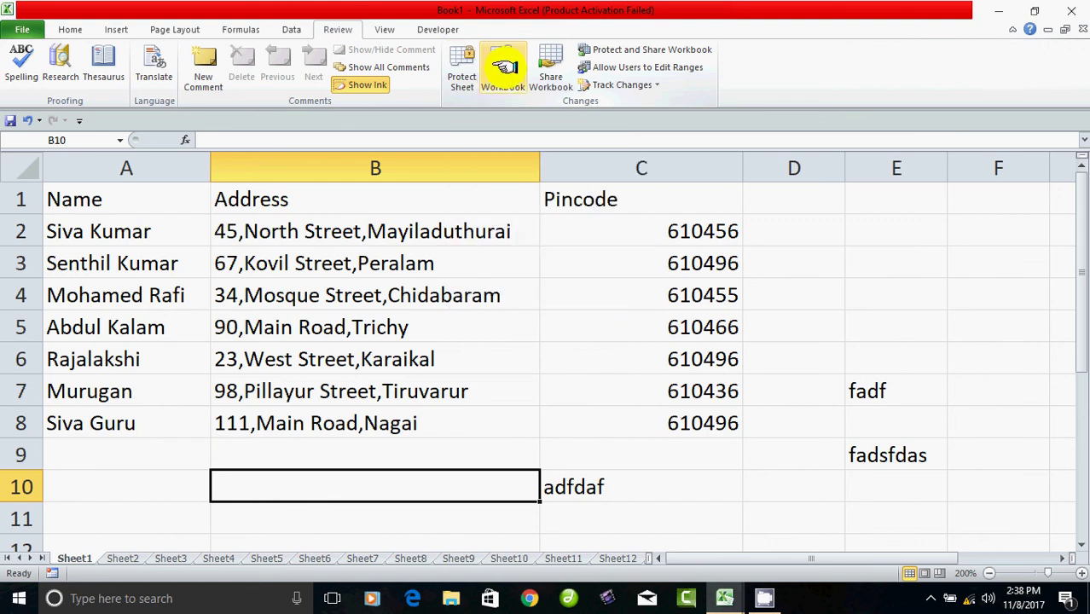
left_click(550, 359)
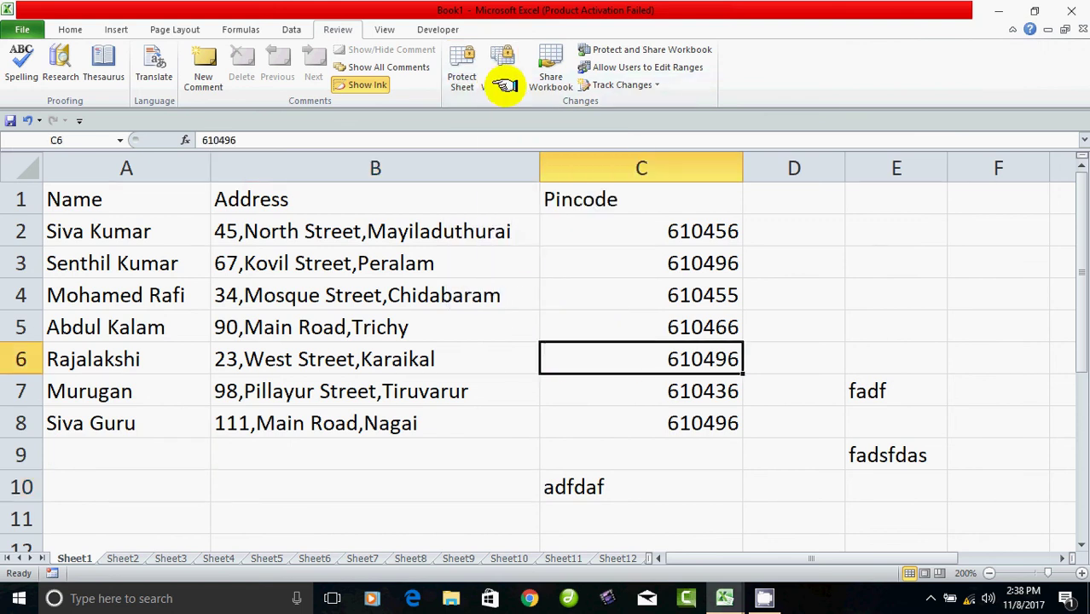
left_click(126, 558)
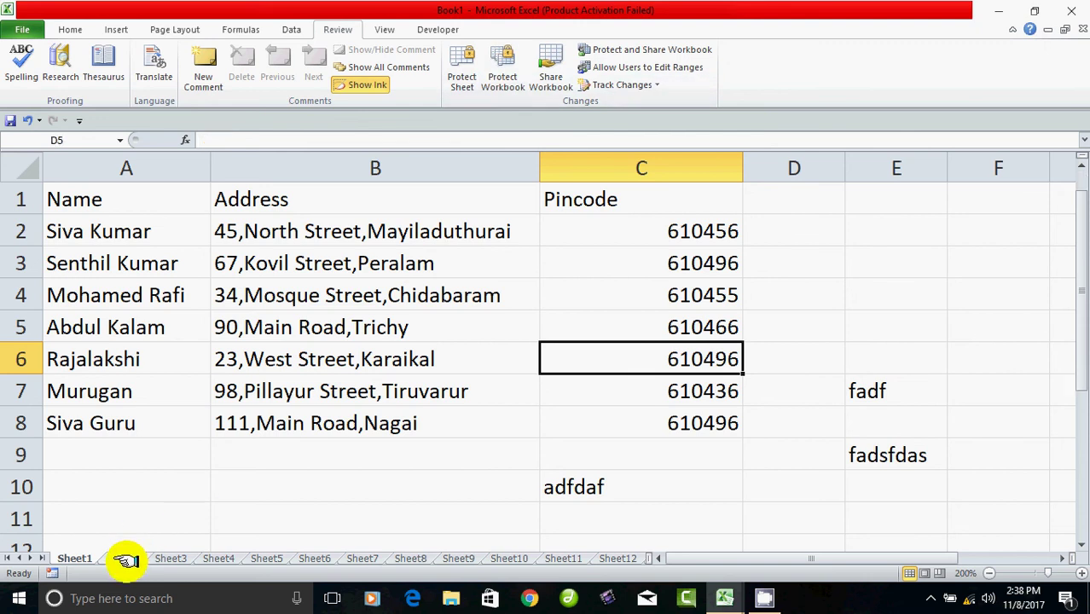
left_click(79, 558)
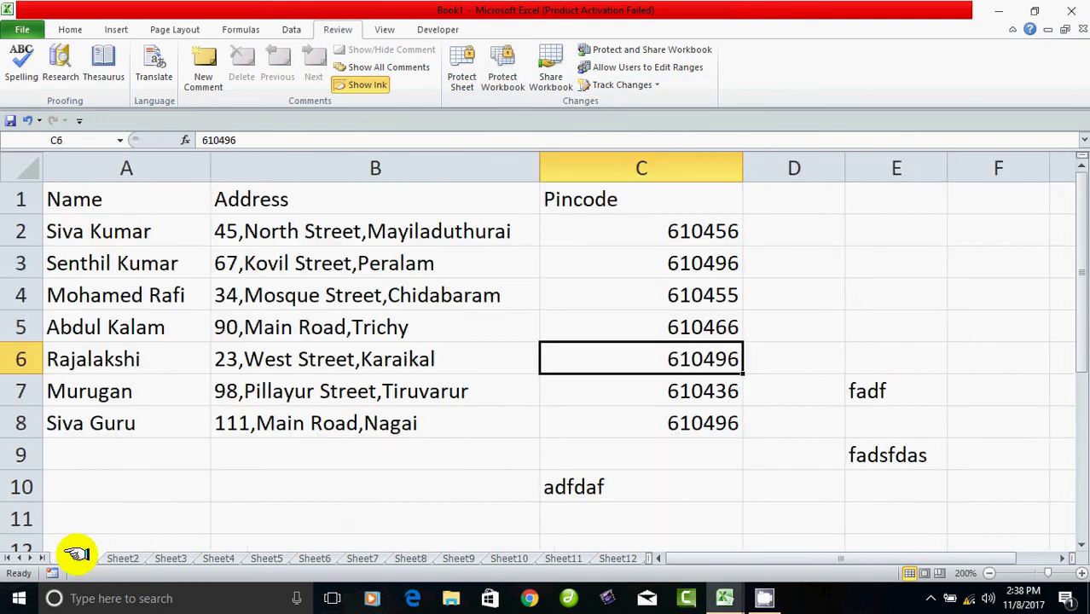
left_click(119, 557)
left_click(170, 557)
left_click(220, 558)
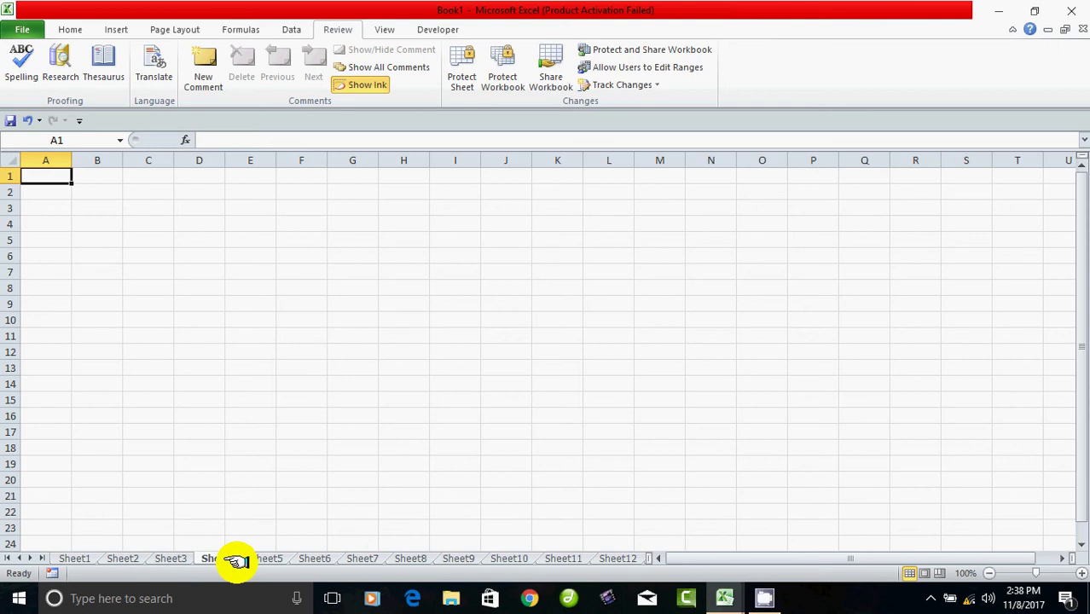
left_click(260, 558)
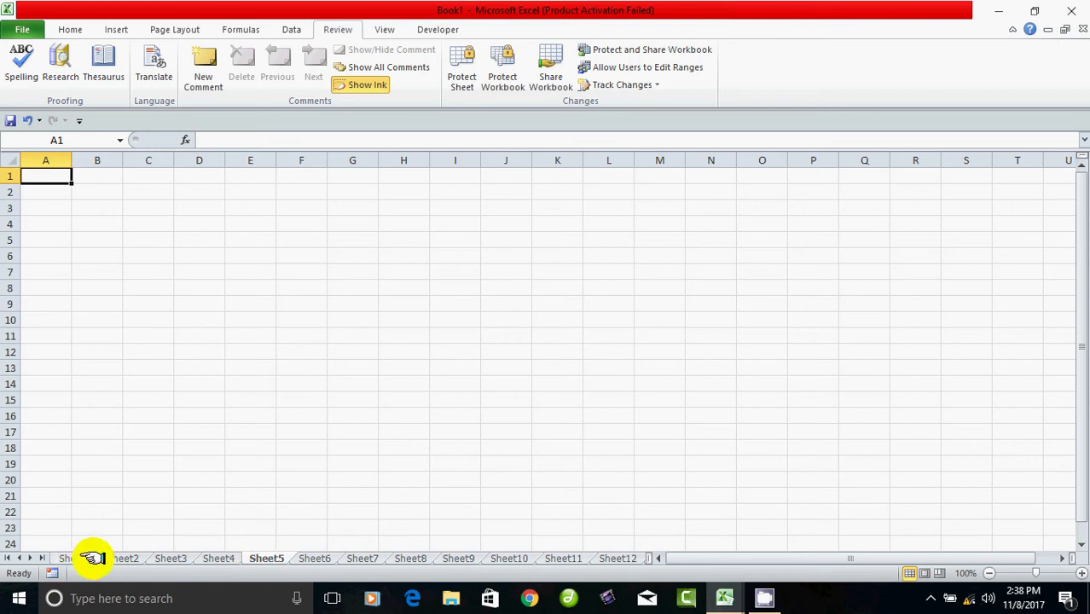
left_click(85, 558)
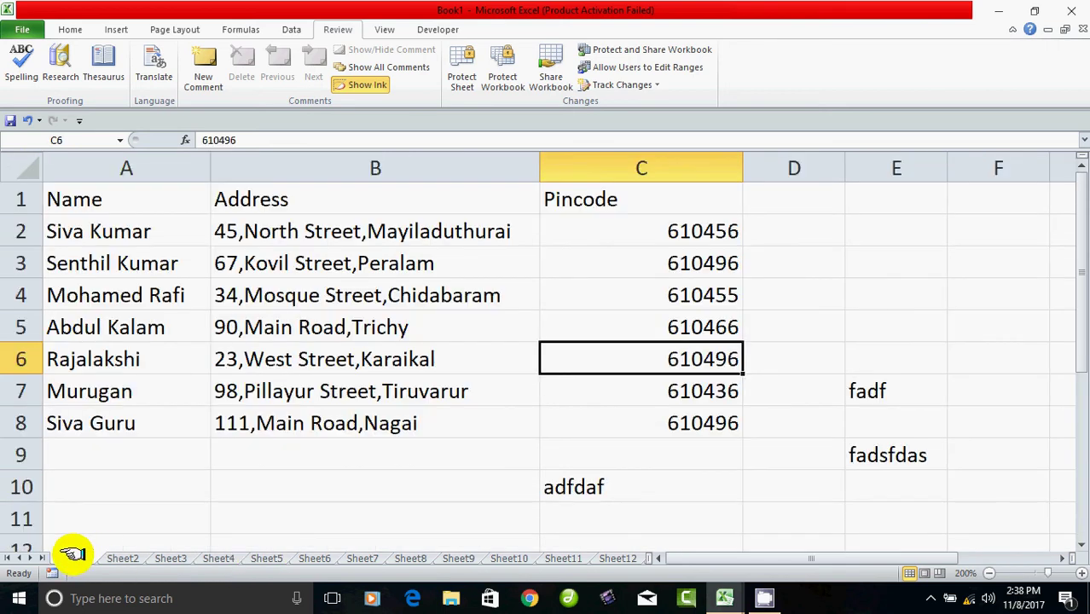
Step: Move the Sheet1 tab after Sheet3 and Sheet5 ahead of Sheet2, then show Sheet1
right_click(75, 555)
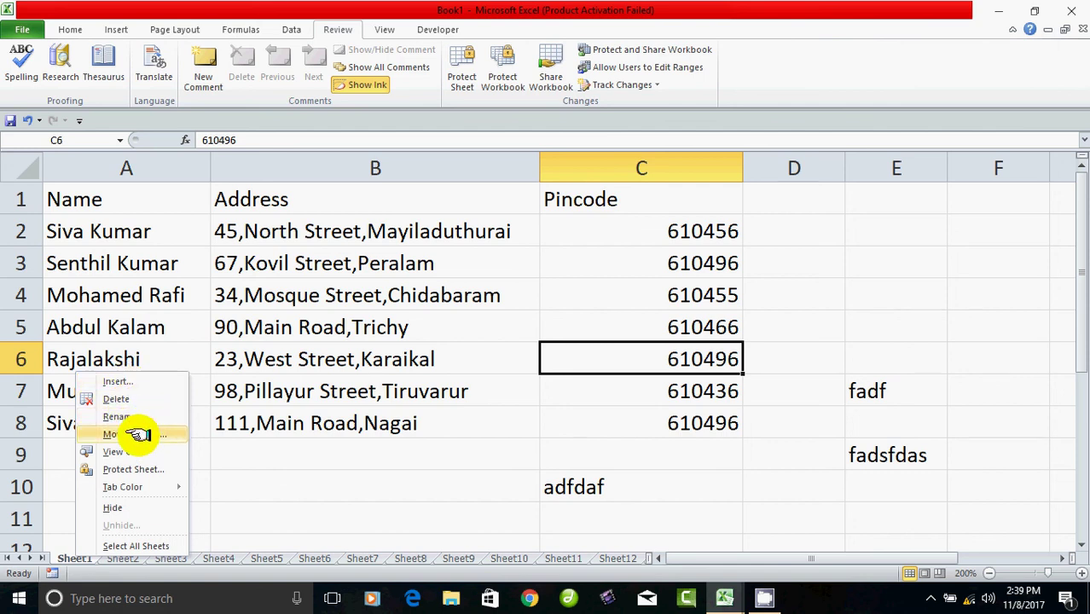
key("Escape")
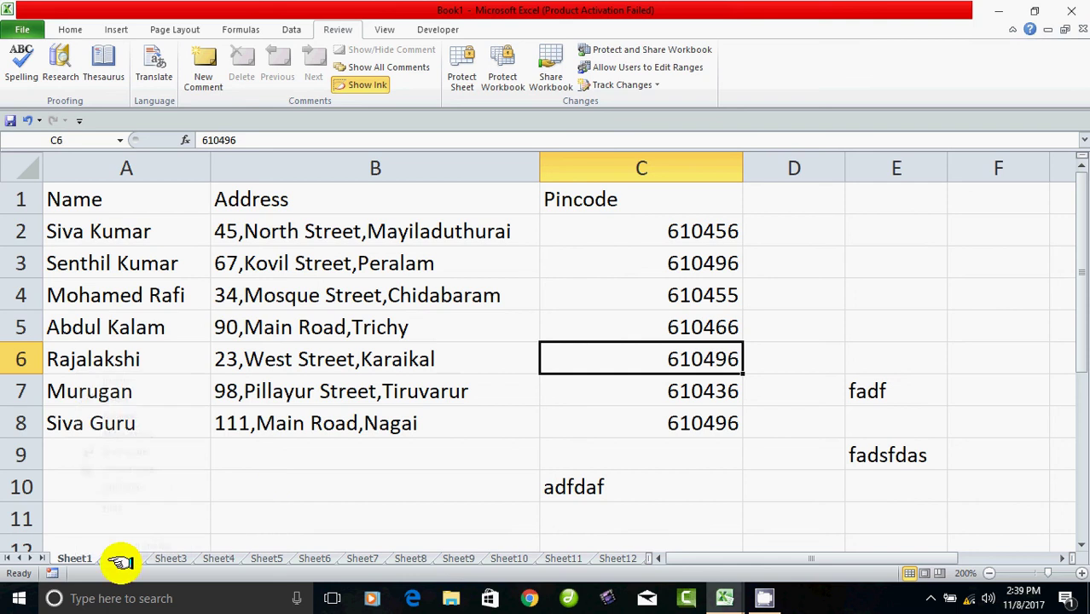
left_click_drag(85, 558, 233, 562)
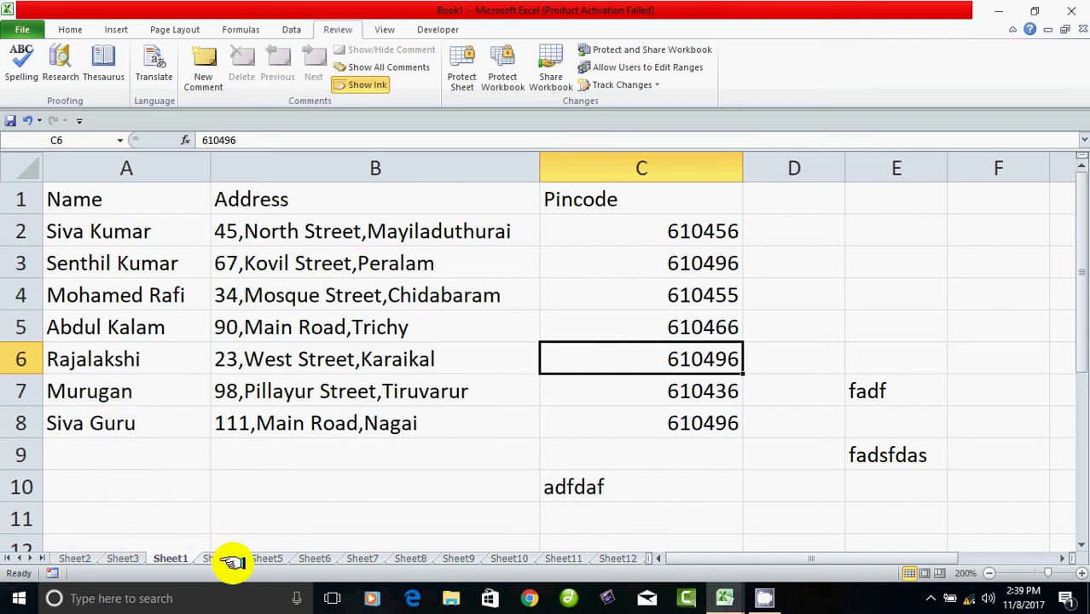
left_click(271, 560)
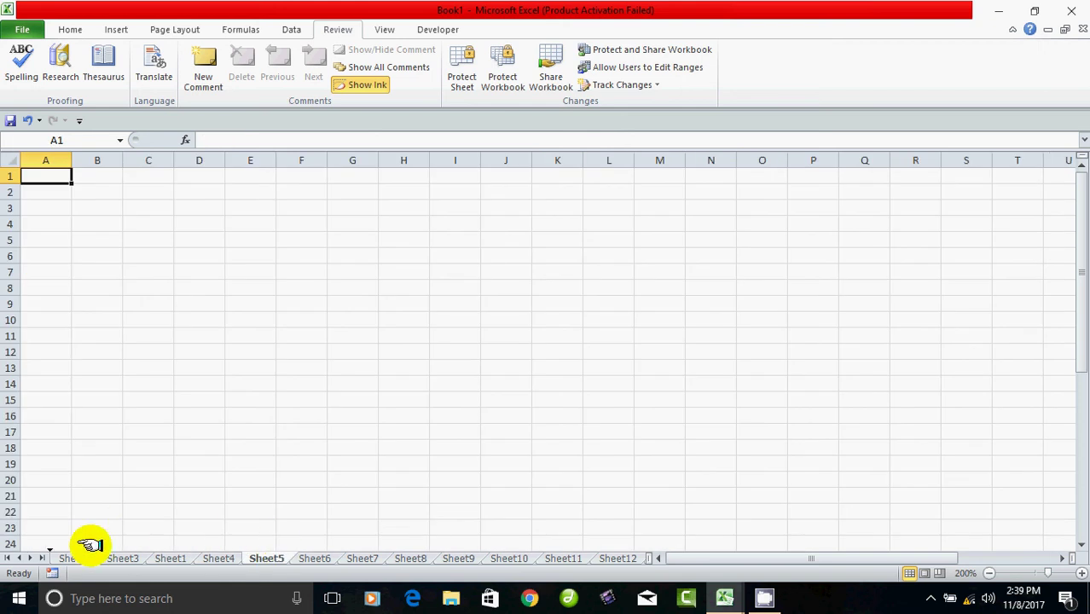
left_click_drag(89, 546, 81, 553)
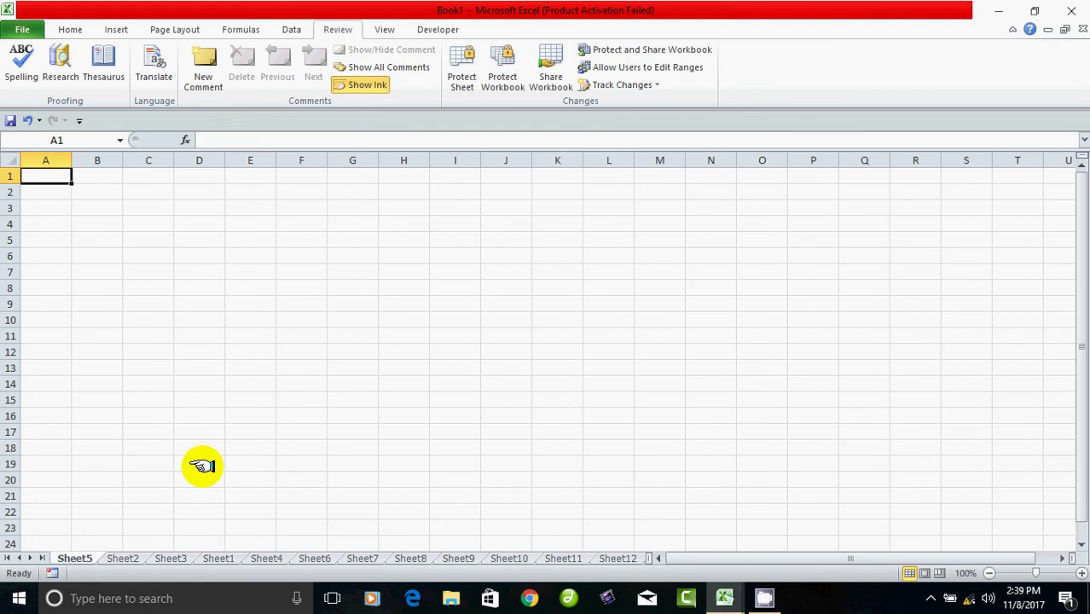
left_click(218, 556)
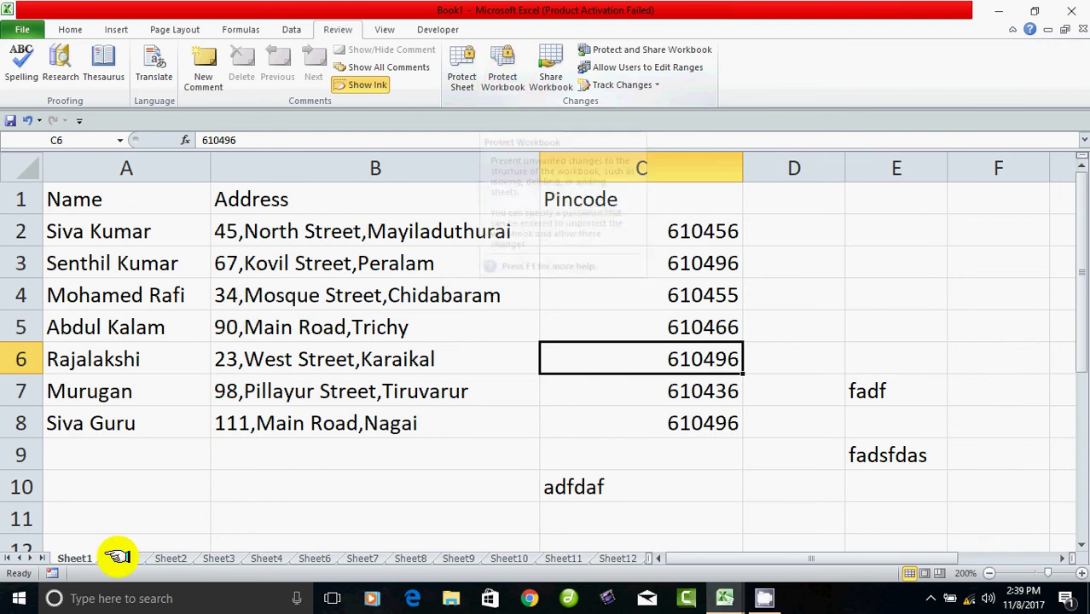
Step: Open the Sheet1 tab's options and close them without applying a tab colour
right_click(70, 556)
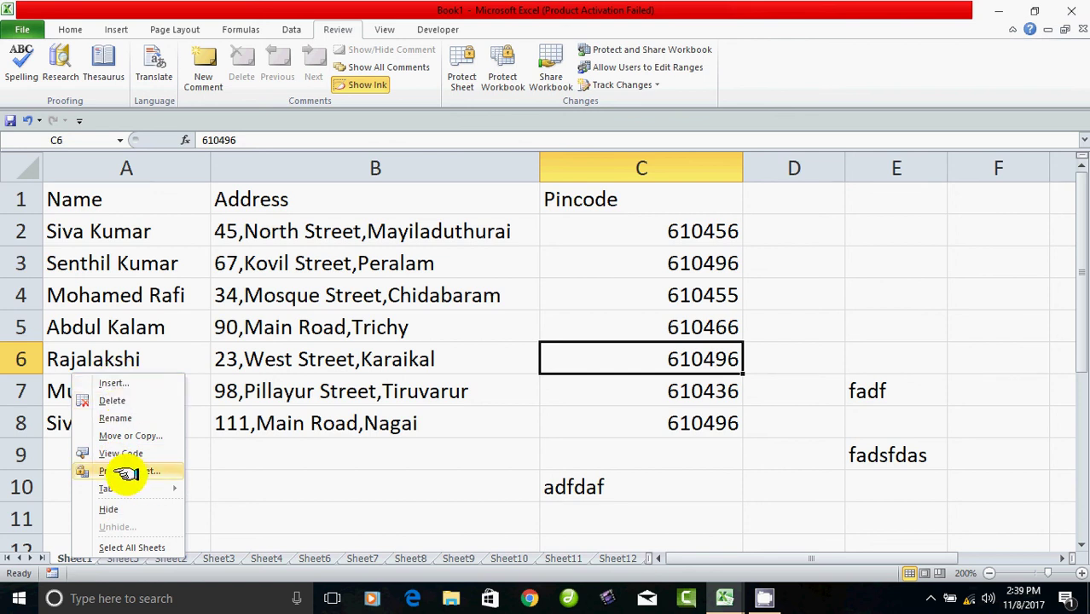
mouse_move(120, 488)
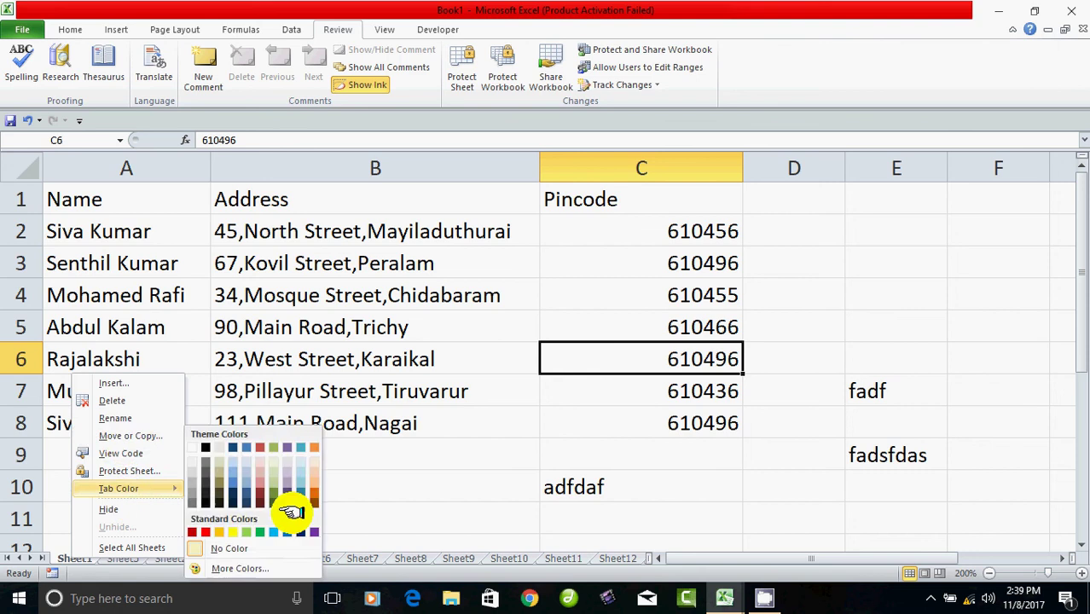
left_click(409, 495)
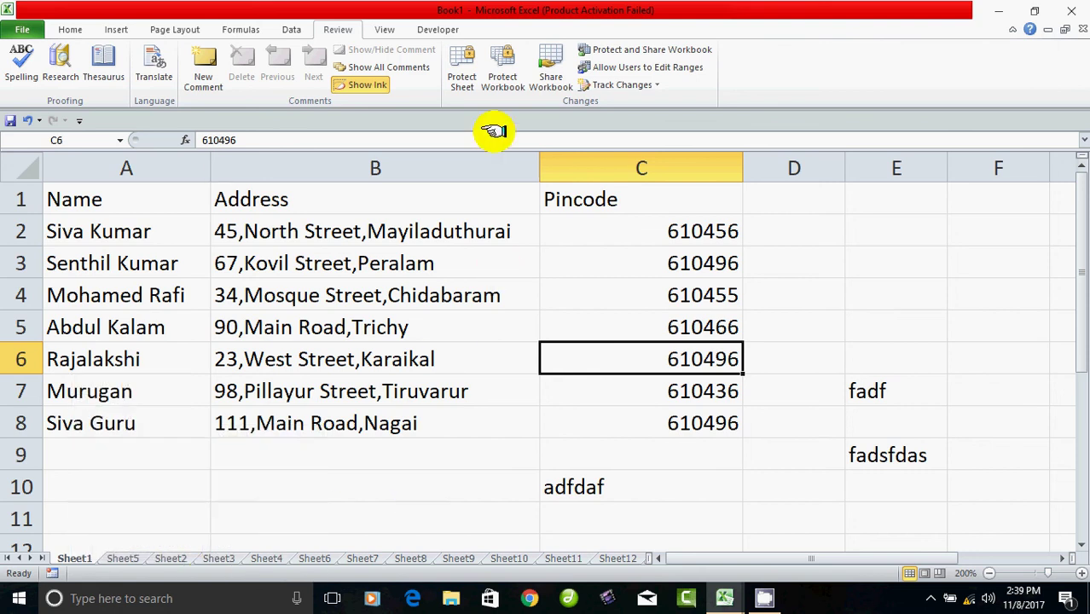
Step: Protect the workbook structure with a password, confirming it a second time
left_click(500, 78)
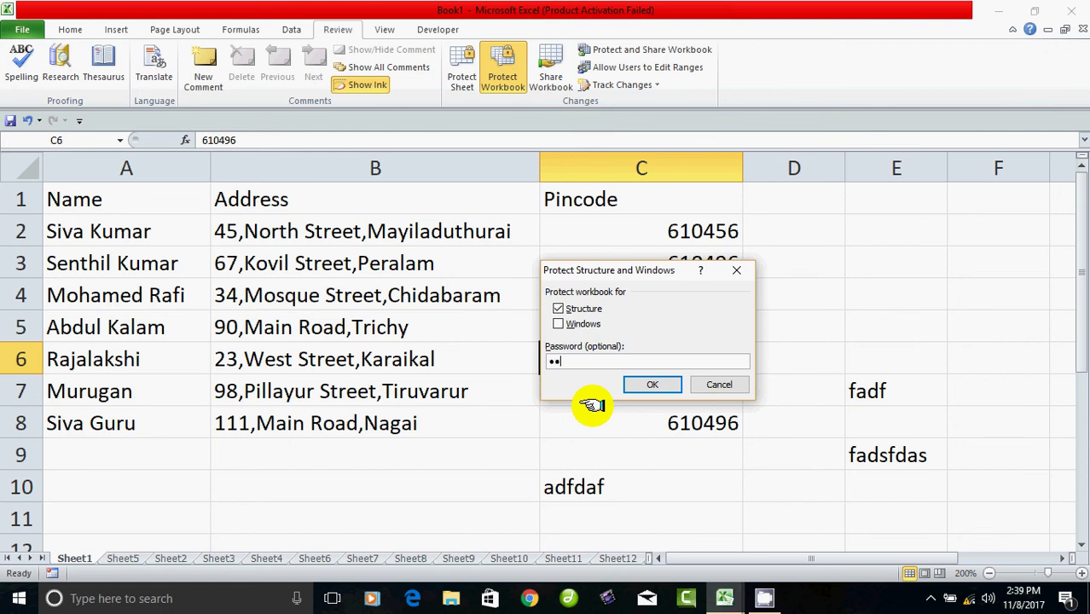
key("Return")
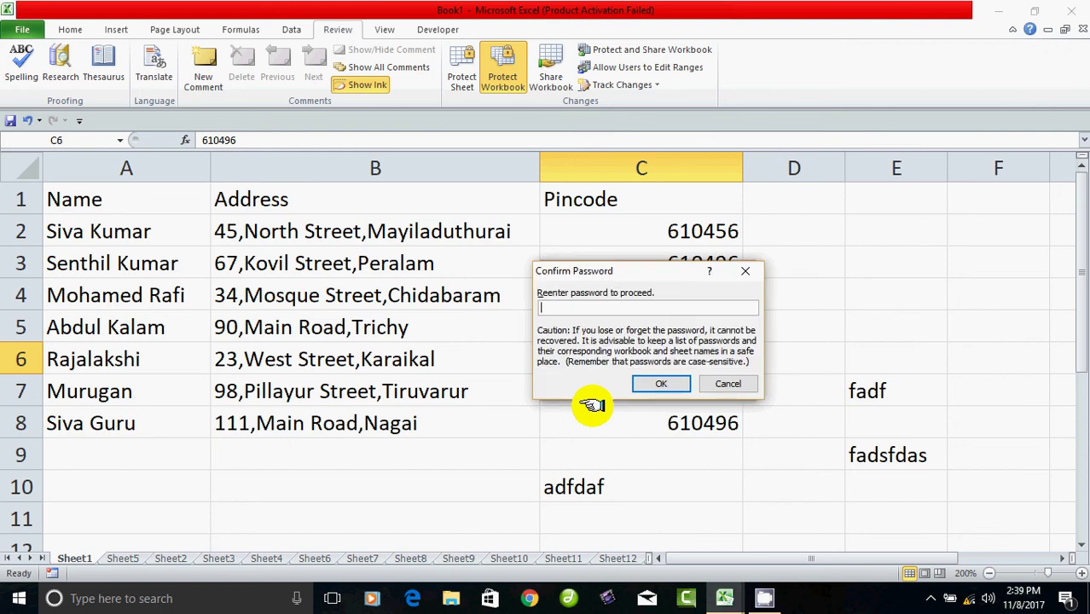
key("Return")
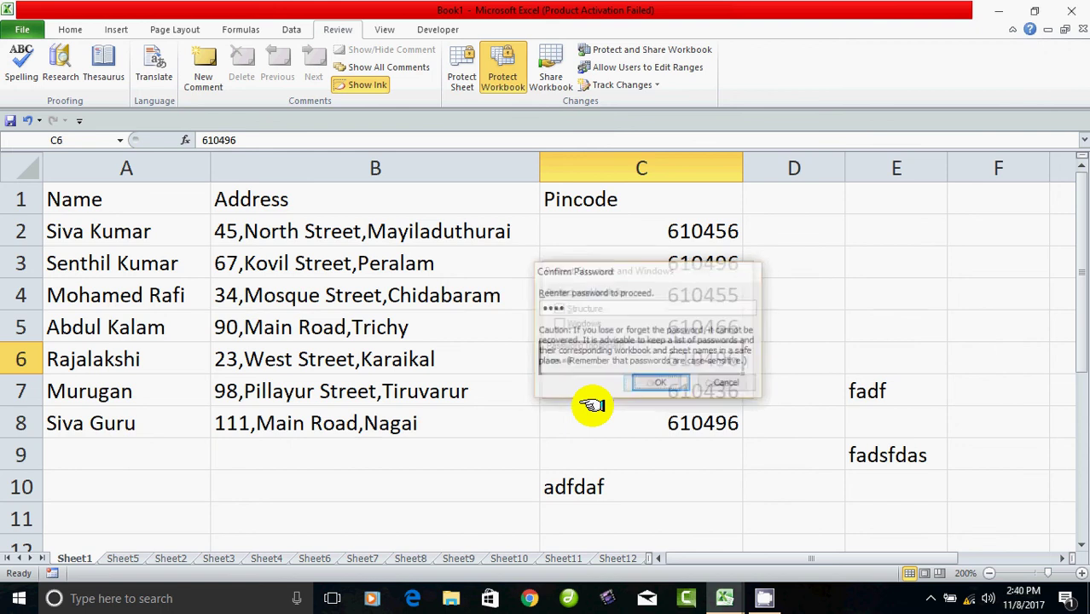
Step: Check that Sheet1's tab options are greyed out, then enter the password in Unprotect Workbook
right_click(74, 553)
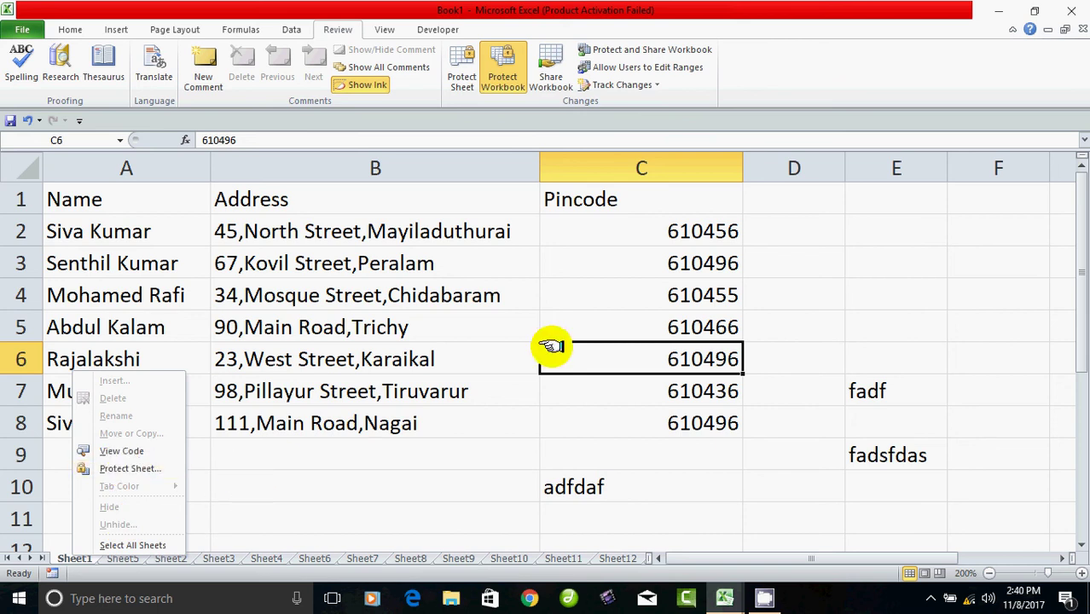
left_click(501, 66)
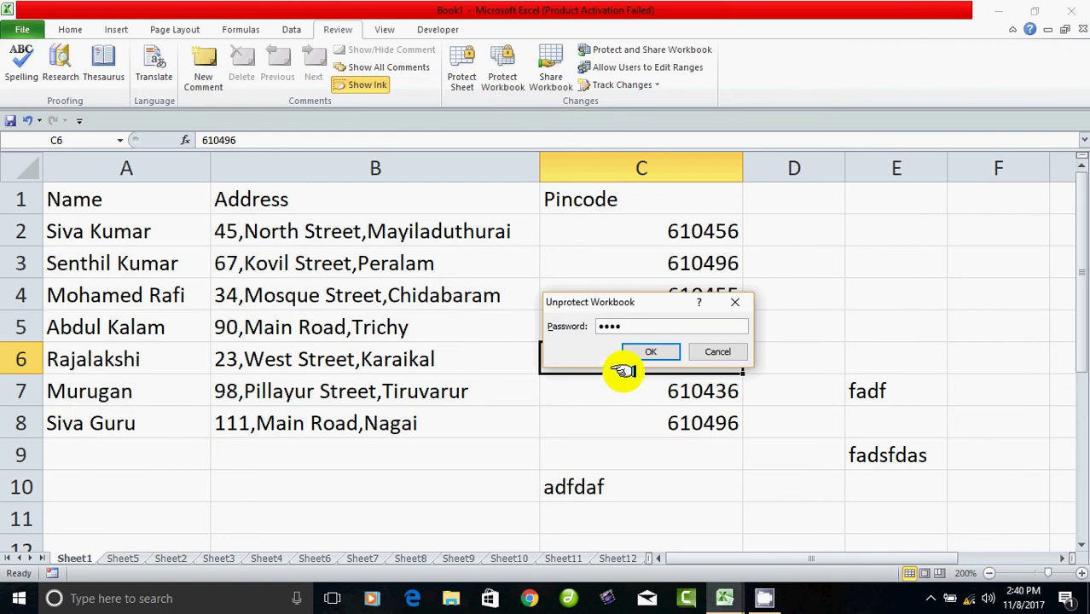
Step: Confirm the password to unprotect the workbook, then verify Sheet5's tab options are enabled again
left_click(645, 352)
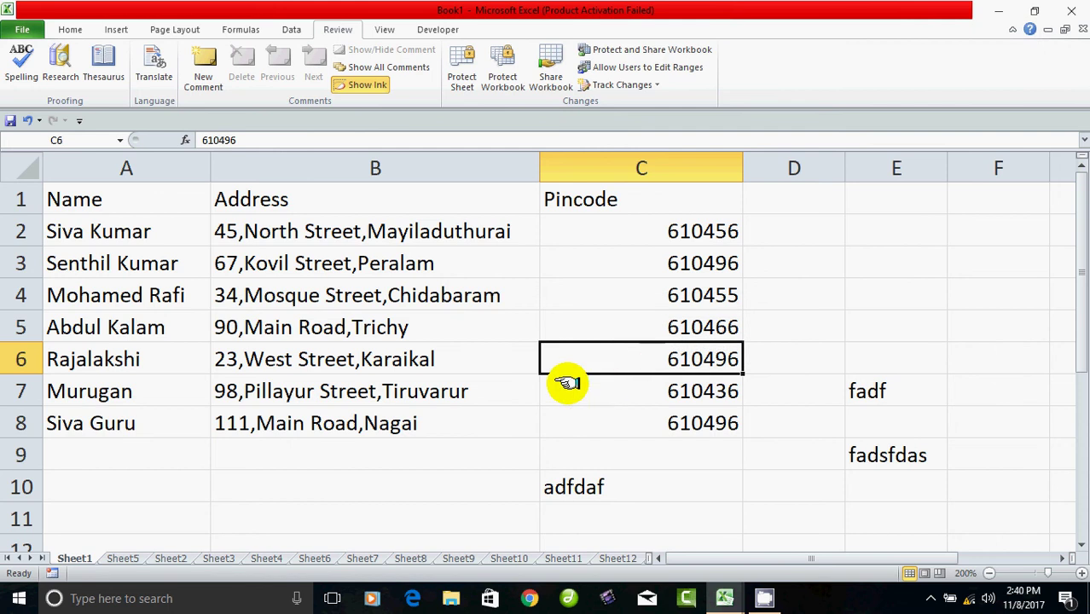
left_click(127, 558)
right_click(128, 558)
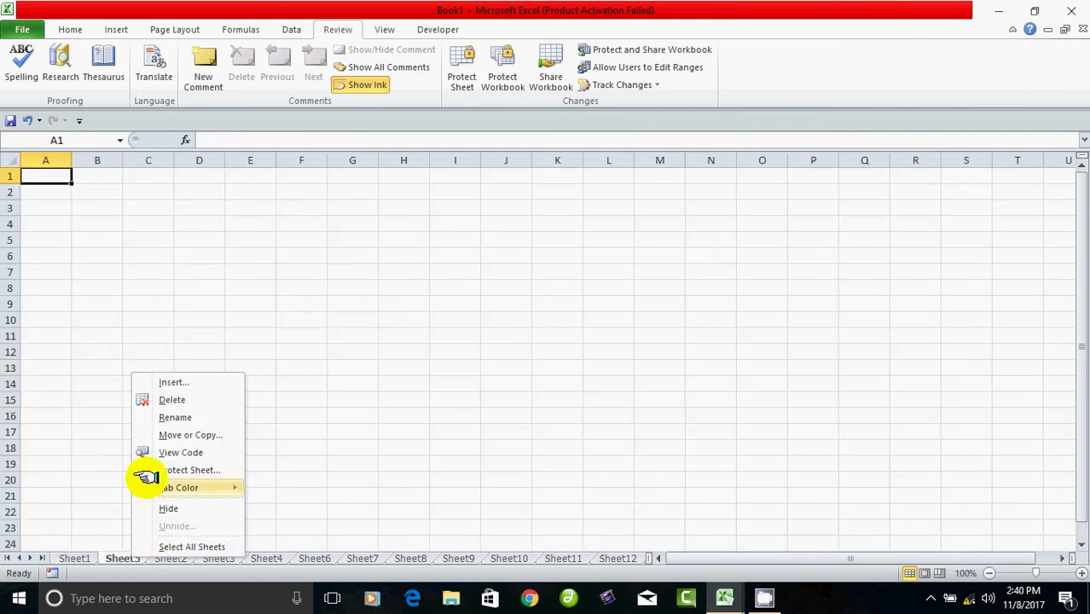
left_click(358, 419)
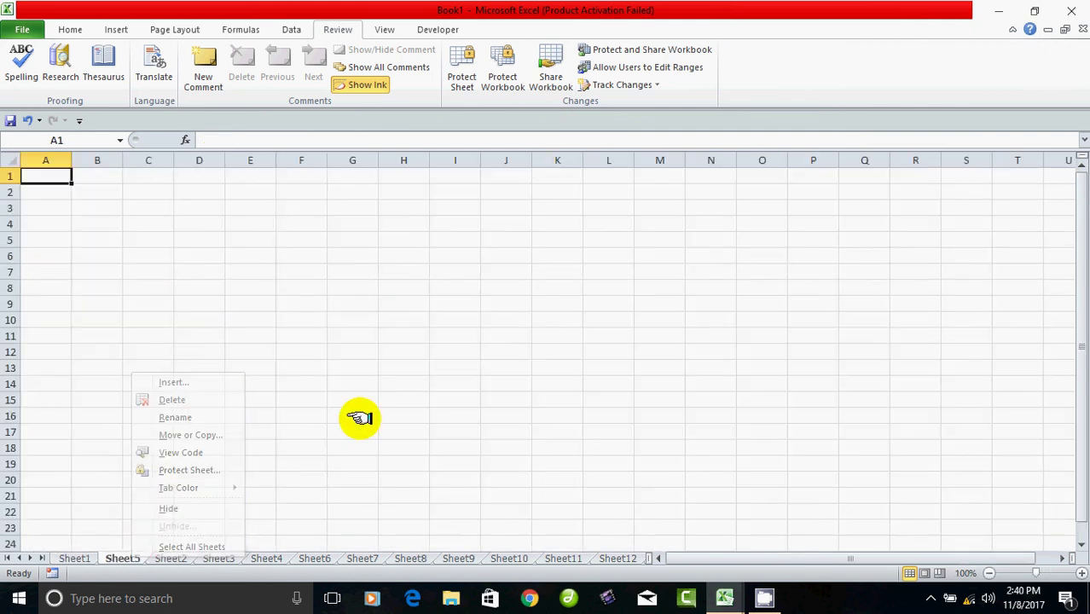